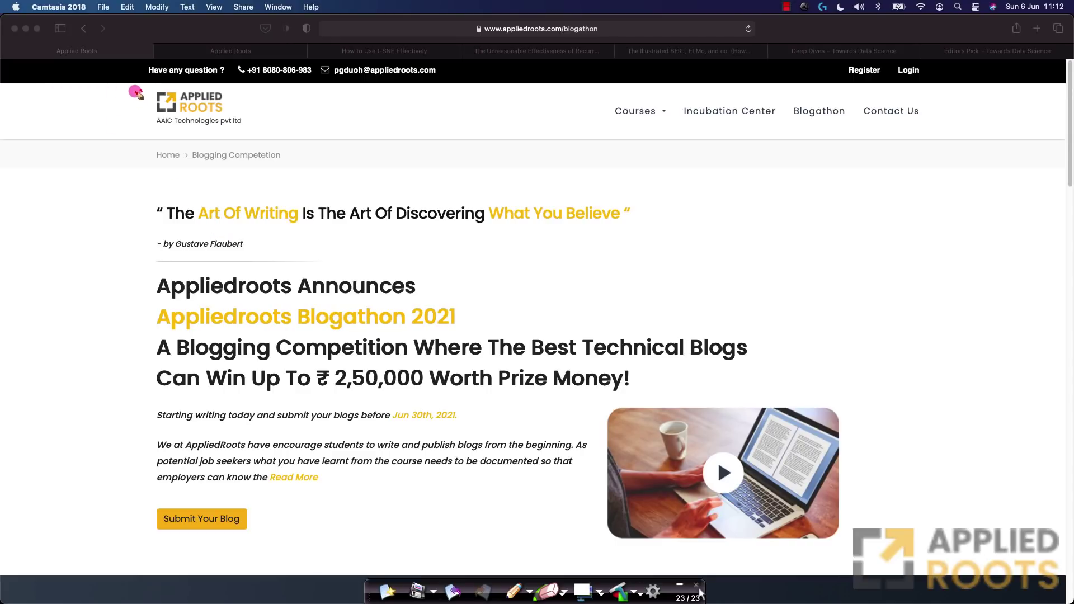
- Tick the Applied Roots logo, box the Blogathon link, draw a margin line, then wipe
mouse_move(135, 95)
left_mouse_down()
mouse_move(145, 134)
mouse_move(118, 107)
left_mouse_up()
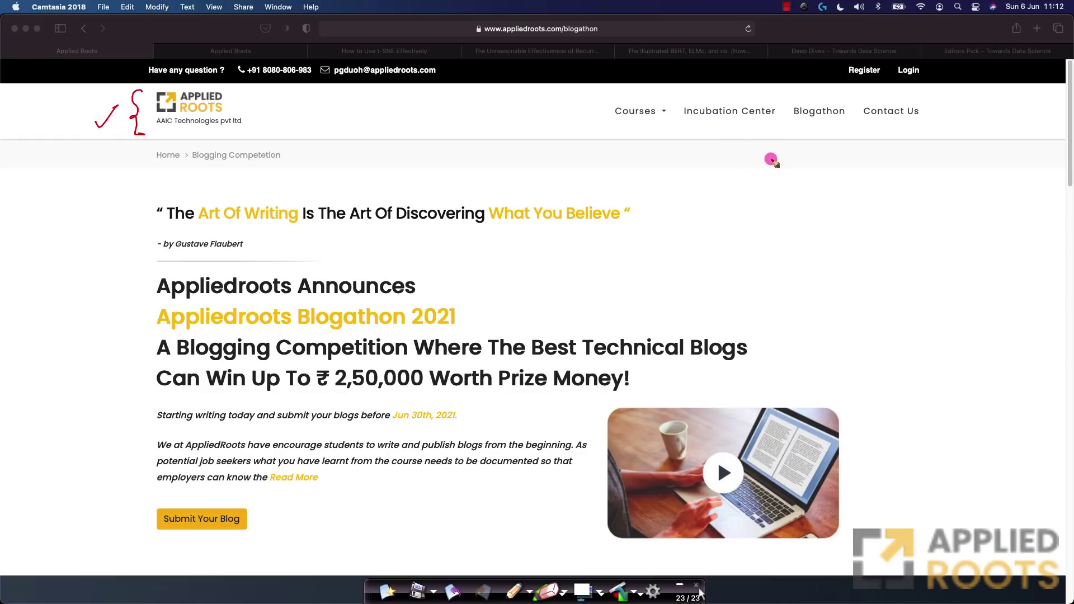
mouse_move(786, 102)
left_mouse_down()
mouse_move(851, 130)
mouse_move(786, 96)
left_mouse_up()
left_click_drag(812, 149, 810, 201)
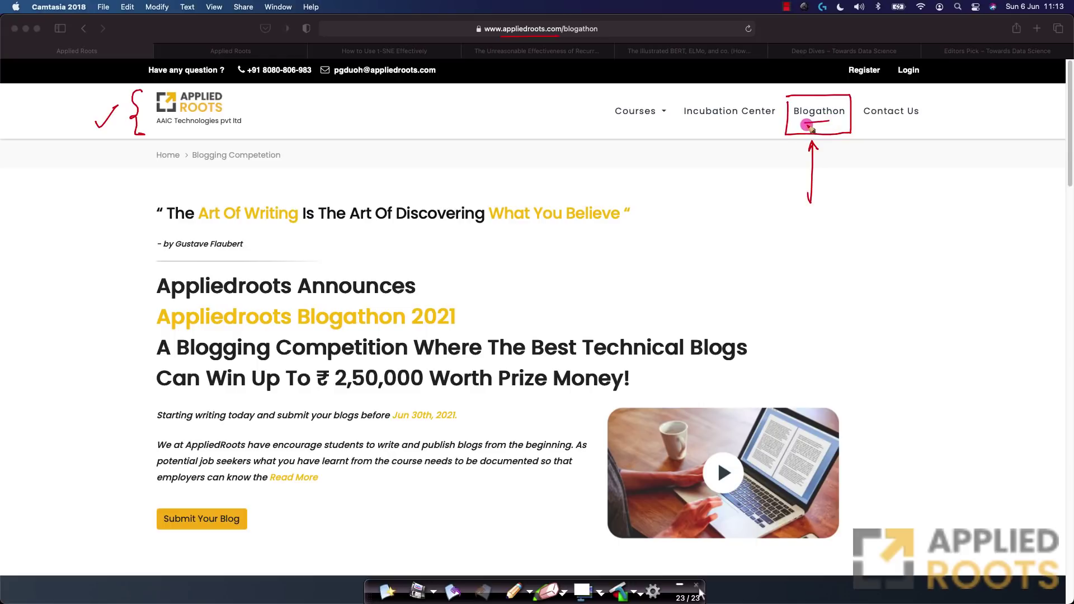
mouse_move(138, 207)
left_mouse_down()
mouse_move(118, 383)
mouse_move(126, 461)
left_mouse_up()
left_click(387, 591)
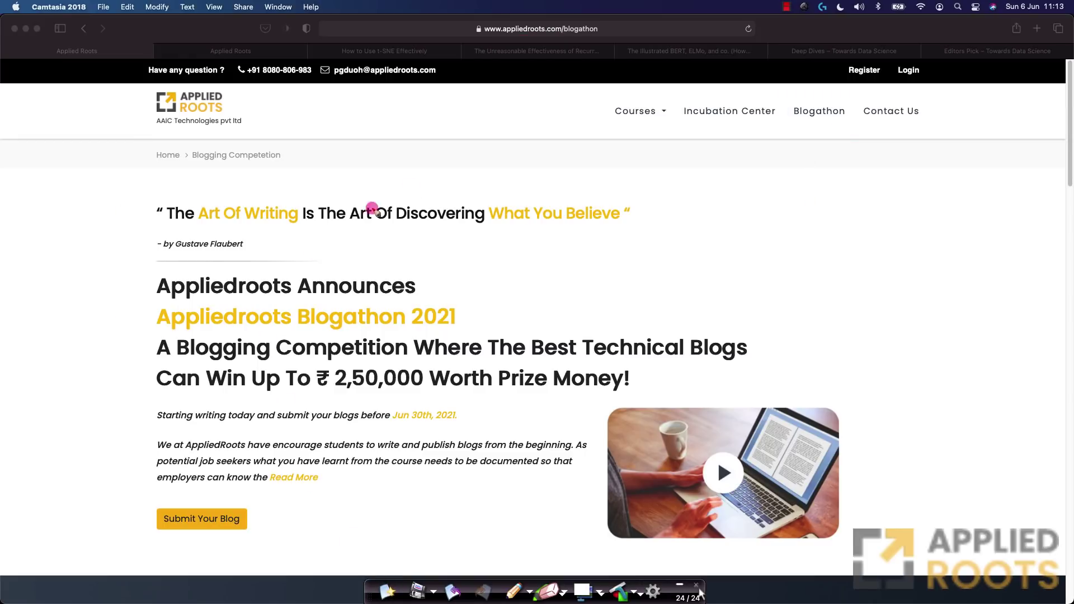
- Handwrite 'Blogs' with an arrow to an underlined 'Concept' and a diagrams-and-code note
left_click_drag(682, 236, 707, 277)
left_click_drag(729, 239, 719, 254)
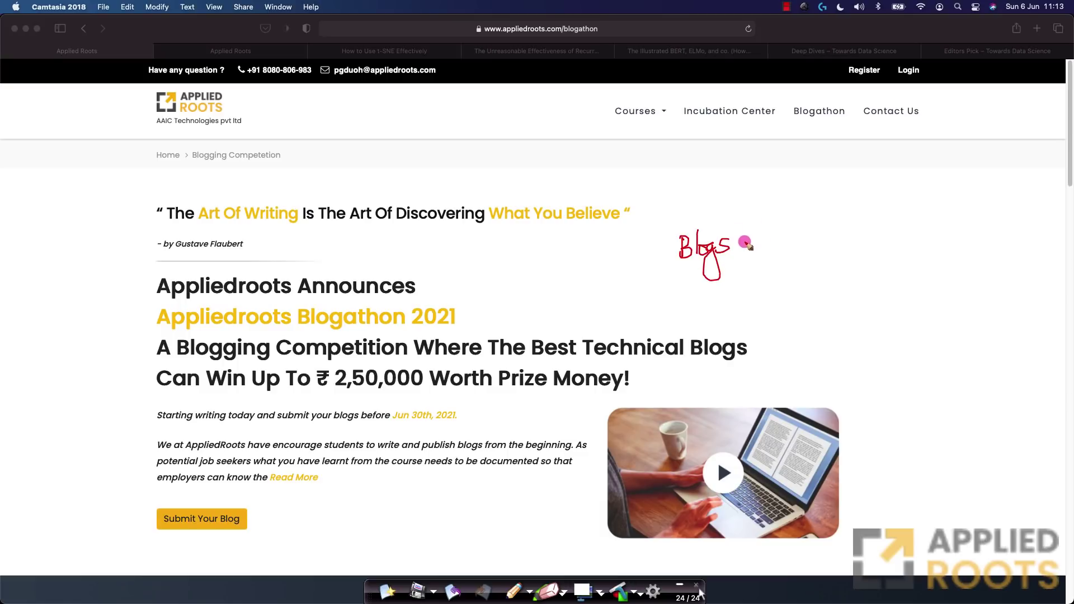
left_click_drag(745, 244, 797, 223)
mouse_move(781, 219)
left_mouse_down()
mouse_move(790, 233)
mouse_move(865, 220)
mouse_move(869, 240)
mouse_move(884, 208)
left_mouse_up()
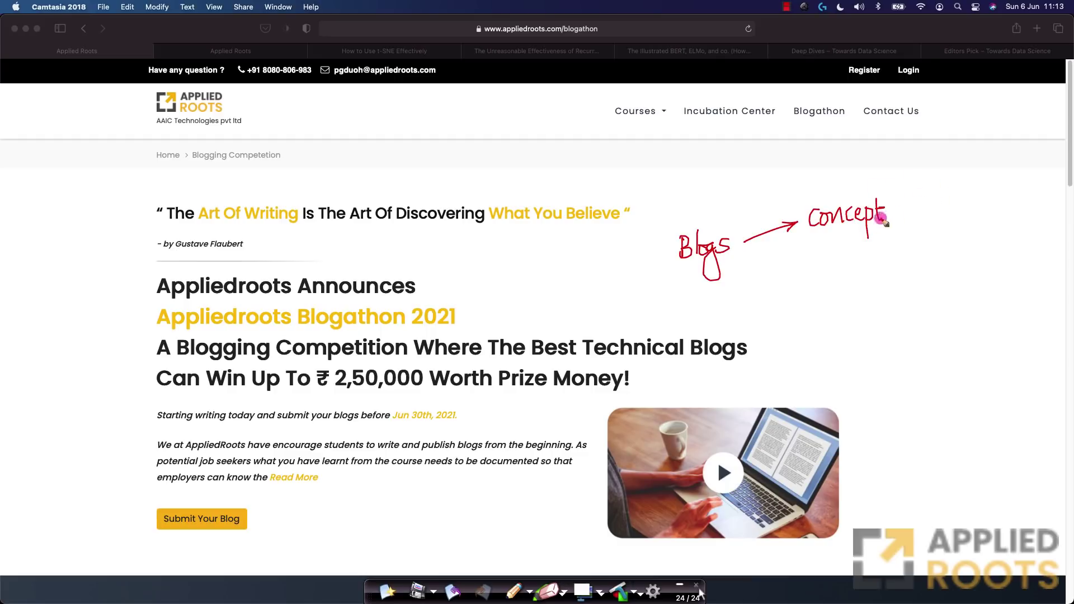
left_click_drag(828, 233, 854, 236)
mouse_move(910, 194)
left_mouse_down()
mouse_move(915, 229)
mouse_move(930, 202)
mouse_move(998, 210)
mouse_move(1011, 223)
mouse_move(970, 240)
mouse_move(998, 238)
mouse_move(1005, 252)
left_mouse_up()
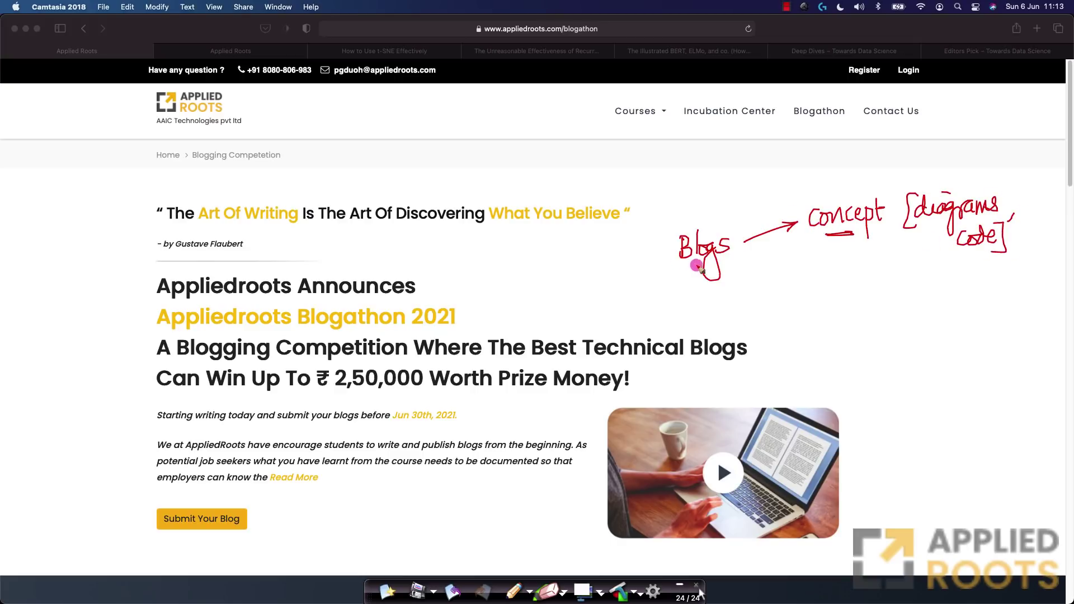
- Add a second arrow to a double-underlined 'end-end', circle Blogs, then clear the diagram
mouse_move(735, 274)
left_mouse_down()
mouse_move(789, 293)
mouse_move(778, 296)
left_mouse_up()
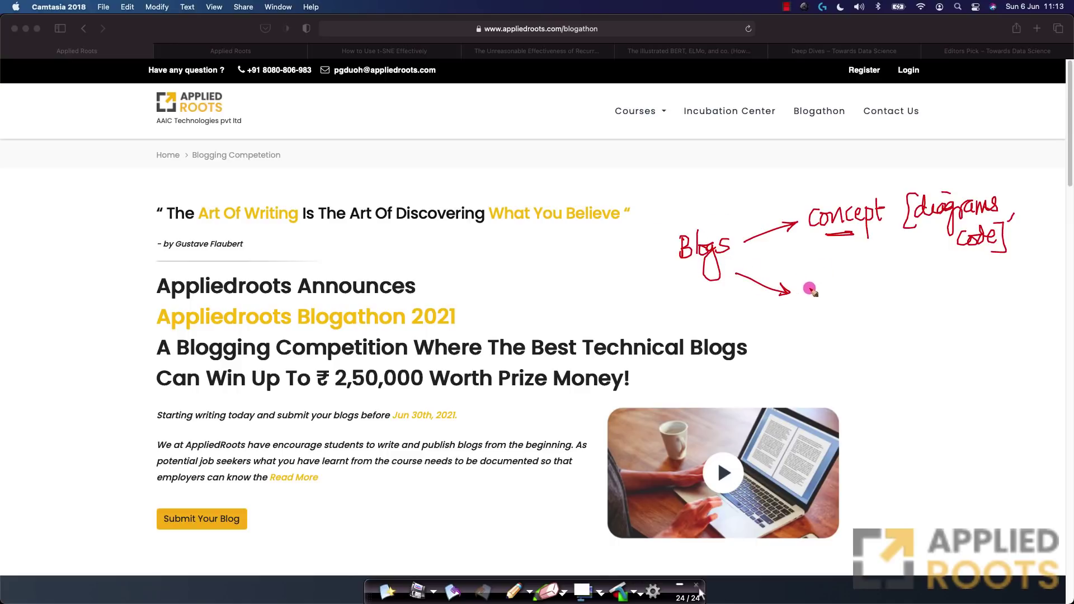
mouse_move(830, 292)
left_mouse_down()
mouse_move(837, 277)
mouse_move(871, 293)
mouse_move(883, 270)
left_mouse_up()
left_click_drag(858, 305, 895, 311)
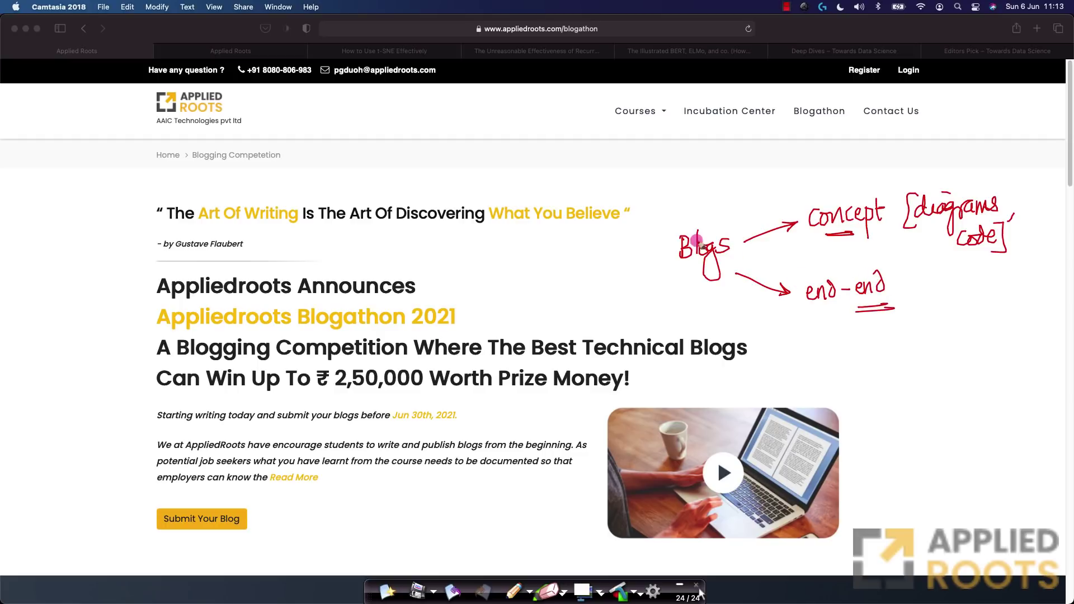
mouse_move(723, 220)
left_mouse_down()
mouse_move(671, 222)
mouse_move(724, 217)
left_mouse_up()
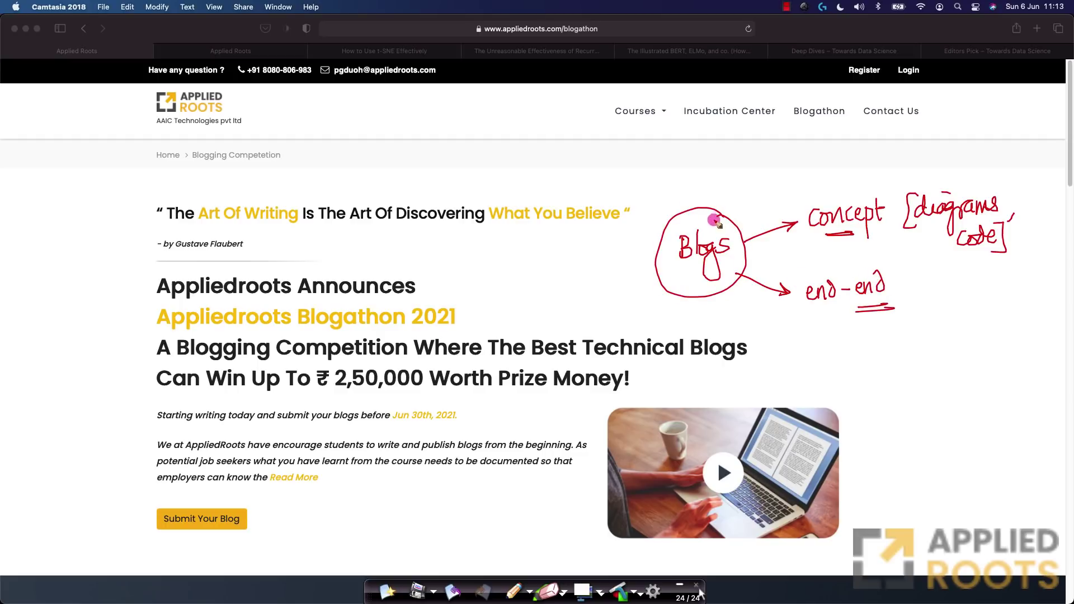
mouse_move(683, 174)
left_mouse_down()
mouse_move(681, 210)
mouse_move(689, 196)
left_mouse_up()
left_click(387, 592)
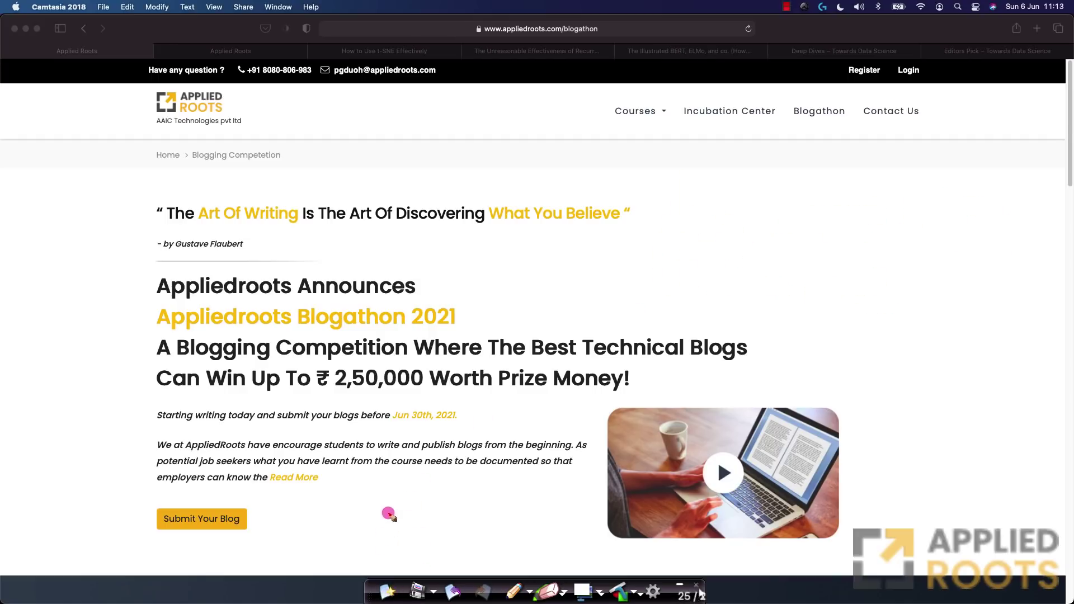
- Tick the Appliedroots Blogathon 2021 heading, underline and arrow 2021 and Blogathon, then erase
left_click_drag(121, 320, 149, 302)
left_click_drag(412, 332, 448, 330)
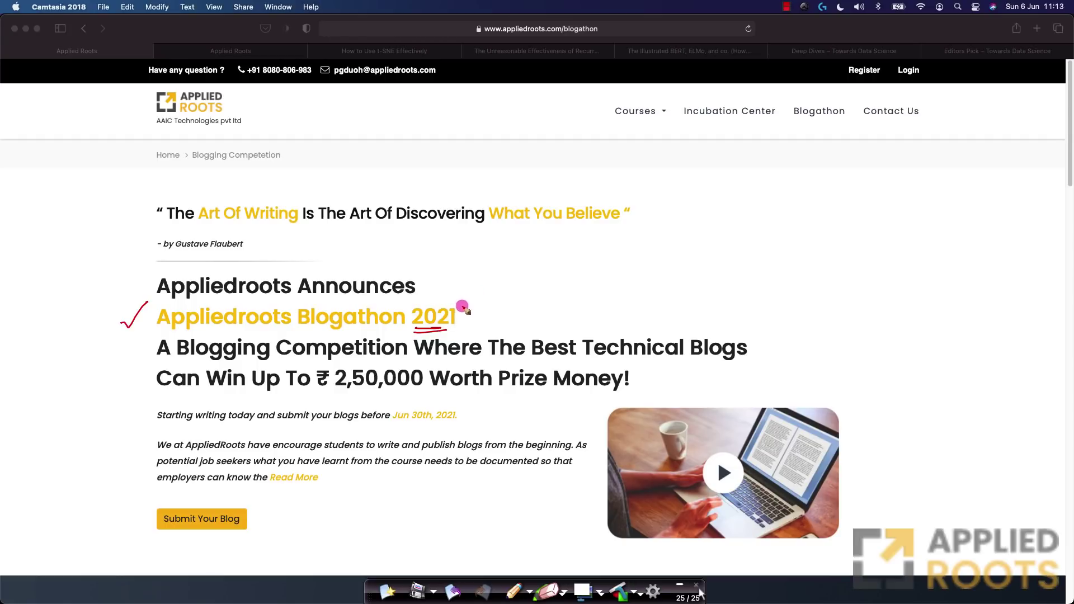
mouse_move(526, 283)
left_mouse_down()
mouse_move(459, 304)
mouse_move(472, 309)
left_mouse_up()
left_click_drag(295, 326, 393, 335)
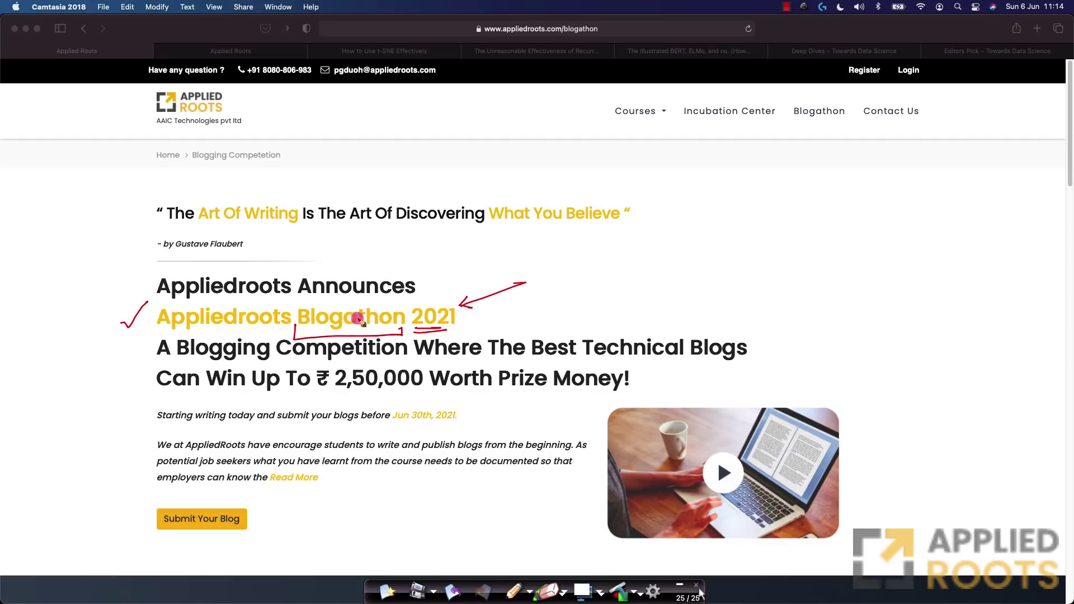
left_click(388, 588)
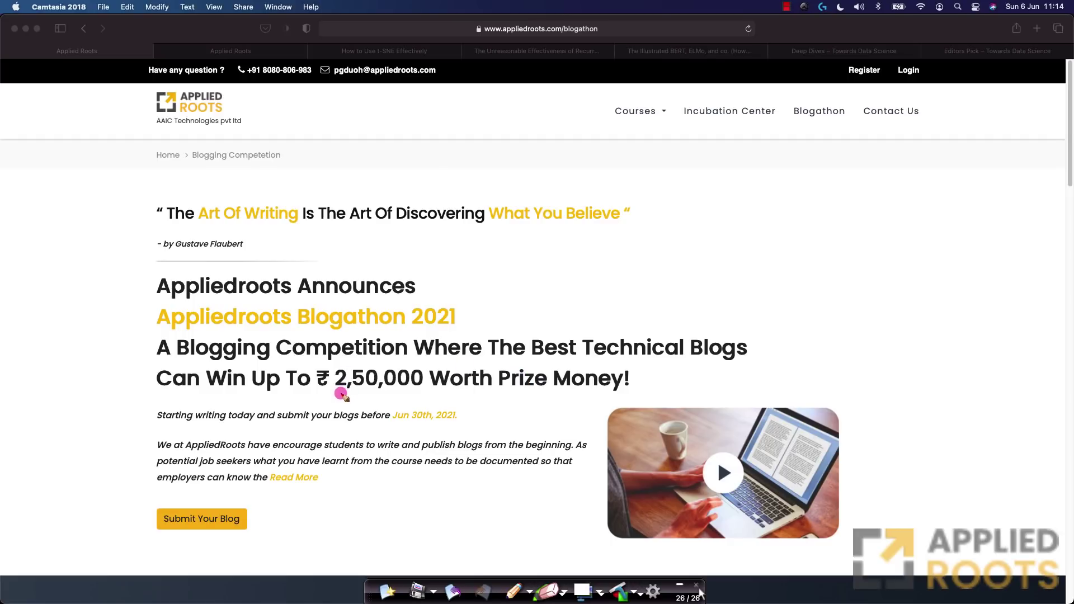
- Underline the prize money amount and the Jun 30th, 2021 deadline, erasing each
left_click_drag(337, 392, 366, 396)
left_click(387, 588)
left_click_drag(394, 429, 458, 424)
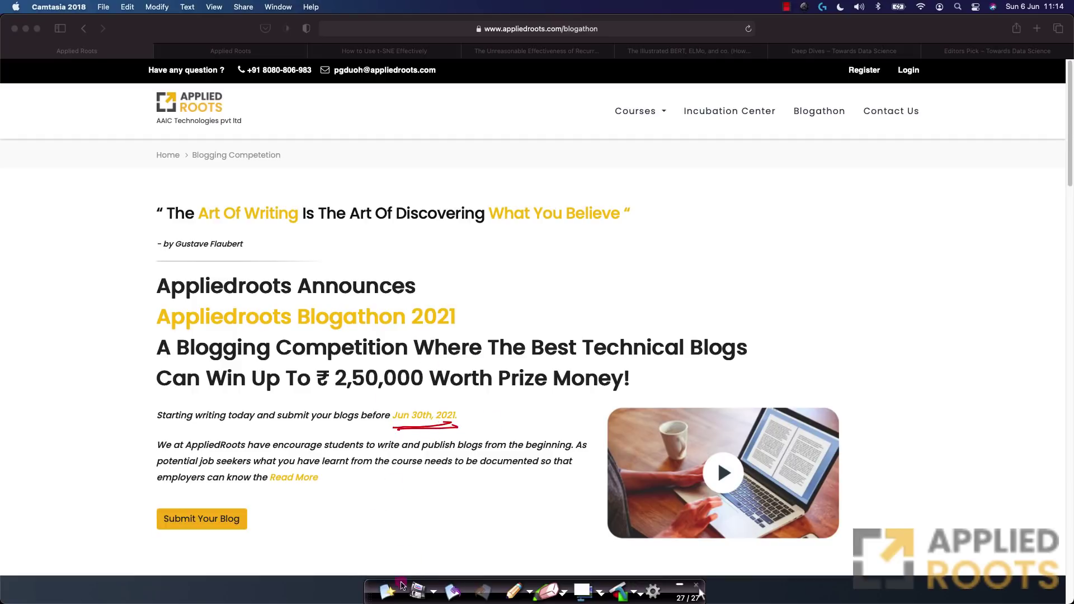
left_click(389, 590)
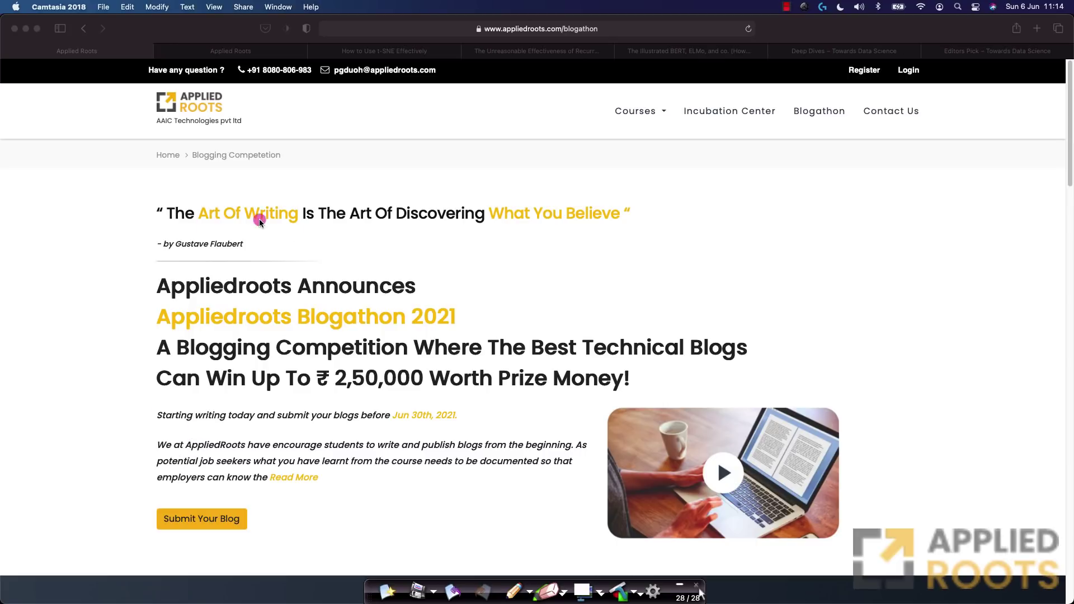
scroll(356, 353, "down", 2)
scroll(356, 353, "down", 3)
scroll(356, 354, "down", 3)
scroll(358, 353, "down", 2)
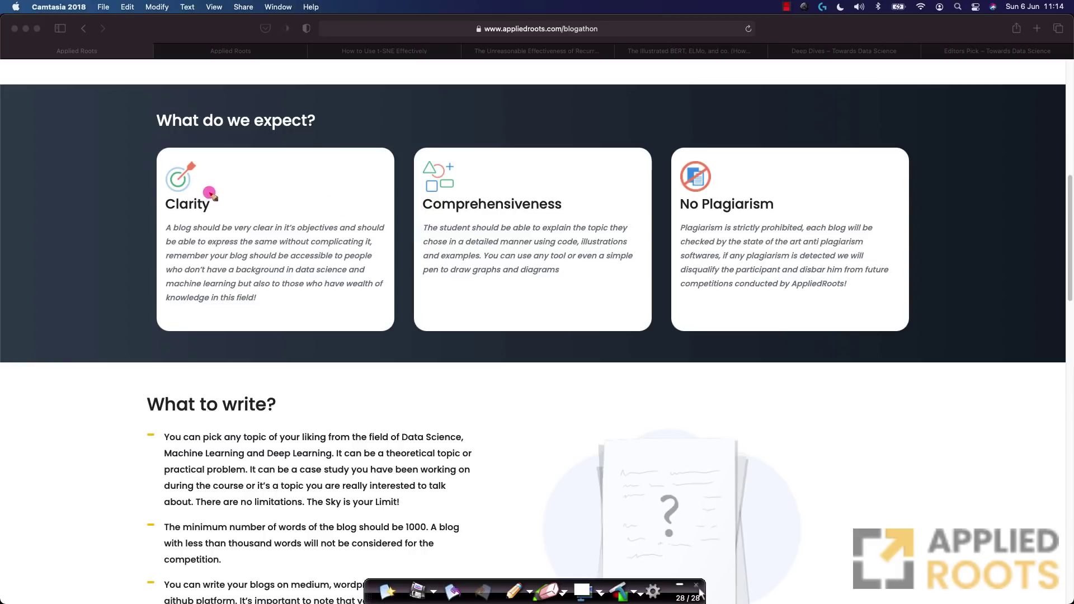
- Circle and arrow the Clarity, Comprehensiveness and No Plagiarism headings, tick Clarity, then clear
left_click_drag(212, 190, 176, 188)
left_click_drag(199, 226, 212, 186)
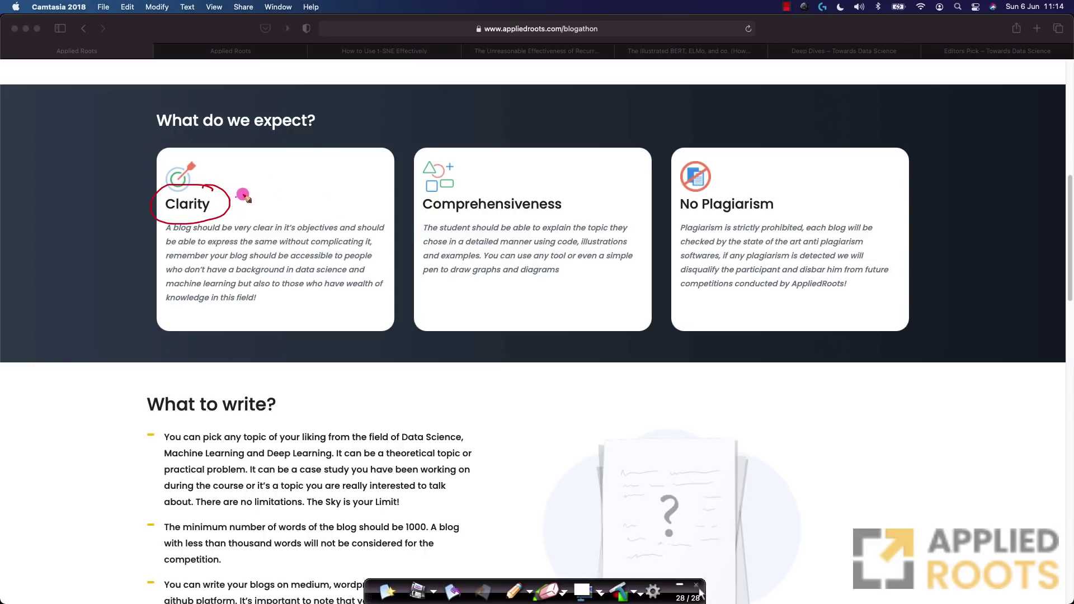
mouse_move(285, 183)
left_mouse_down()
mouse_move(233, 198)
mouse_move(248, 205)
left_mouse_up()
left_click_drag(421, 216, 454, 210)
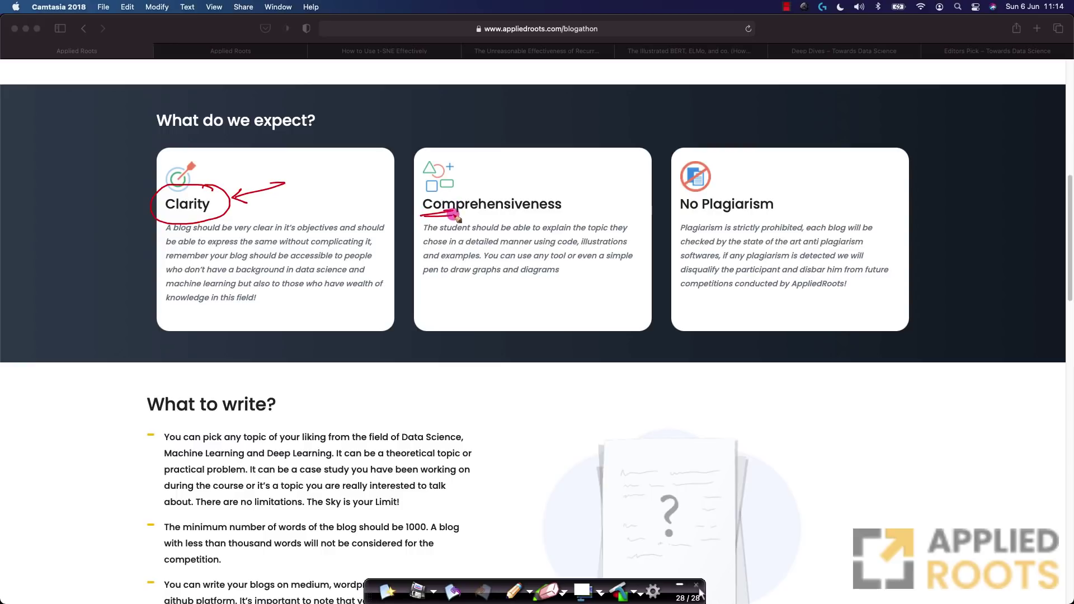
mouse_move(518, 186)
left_mouse_down()
mouse_move(551, 166)
mouse_move(528, 184)
left_mouse_up()
left_click_drag(769, 194, 791, 196)
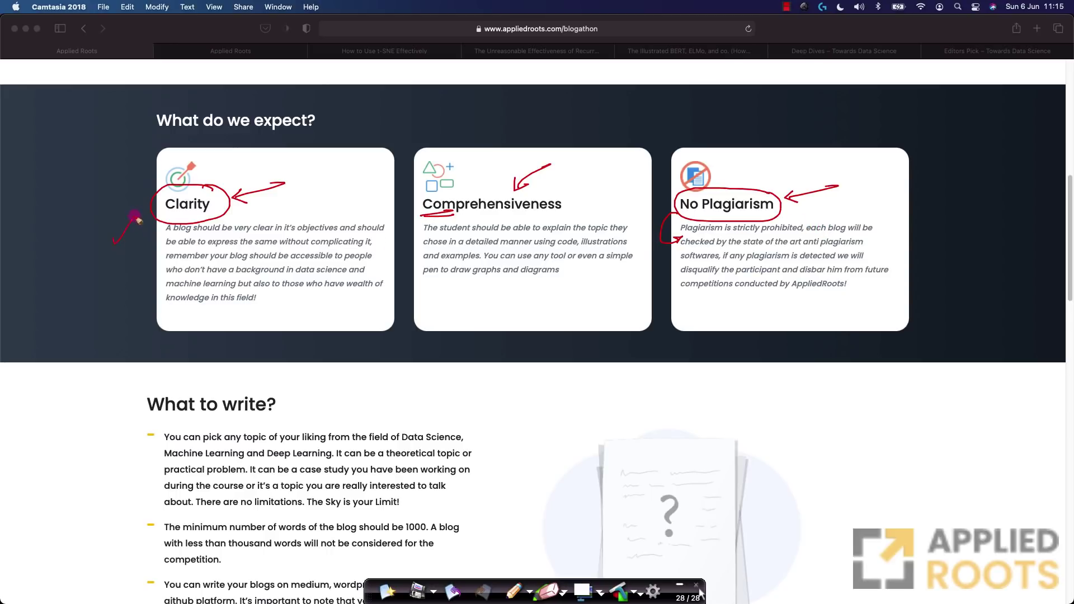
left_click_drag(132, 222, 136, 214)
left_click(386, 591)
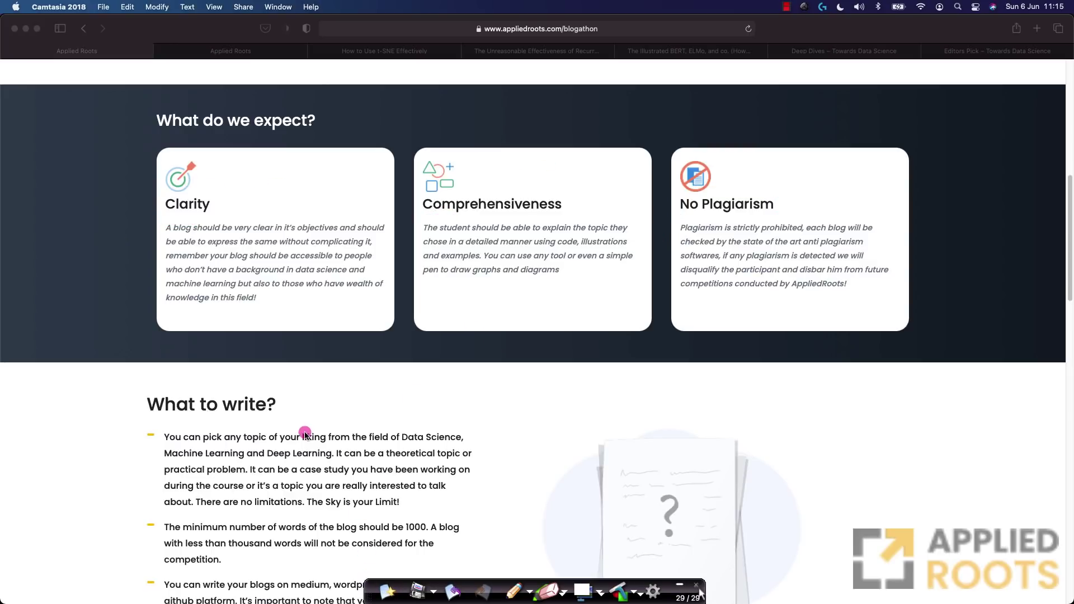
scroll(305, 434, "down", 5)
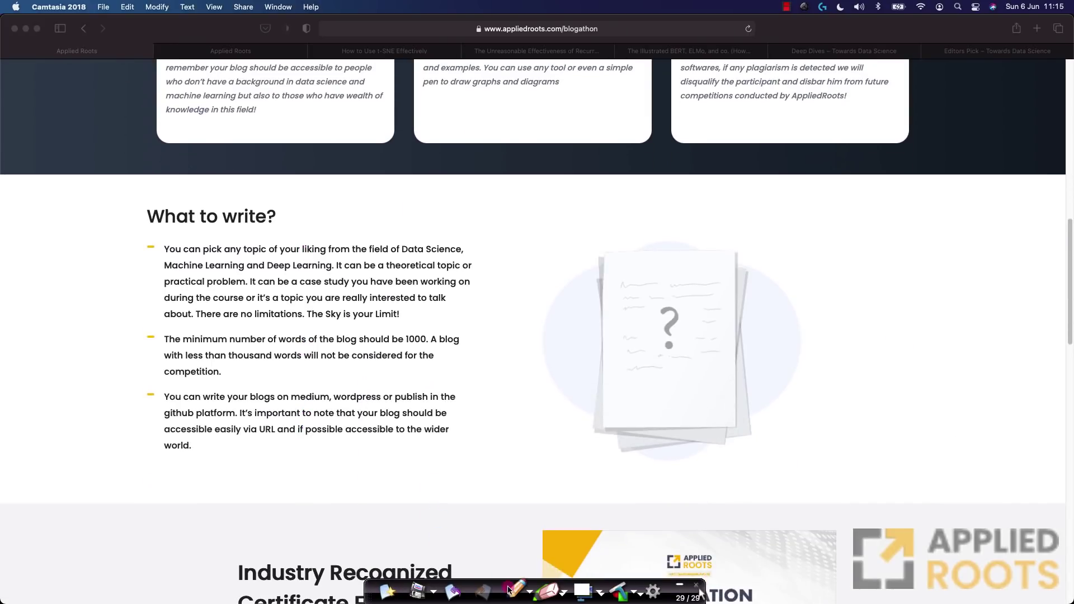
- Bracket the bullets, circle 1000, underline medium and URL, add box and wave, then wipe
left_click(510, 591)
mouse_move(127, 244)
left_mouse_down()
mouse_move(102, 341)
mouse_move(122, 456)
left_mouse_up()
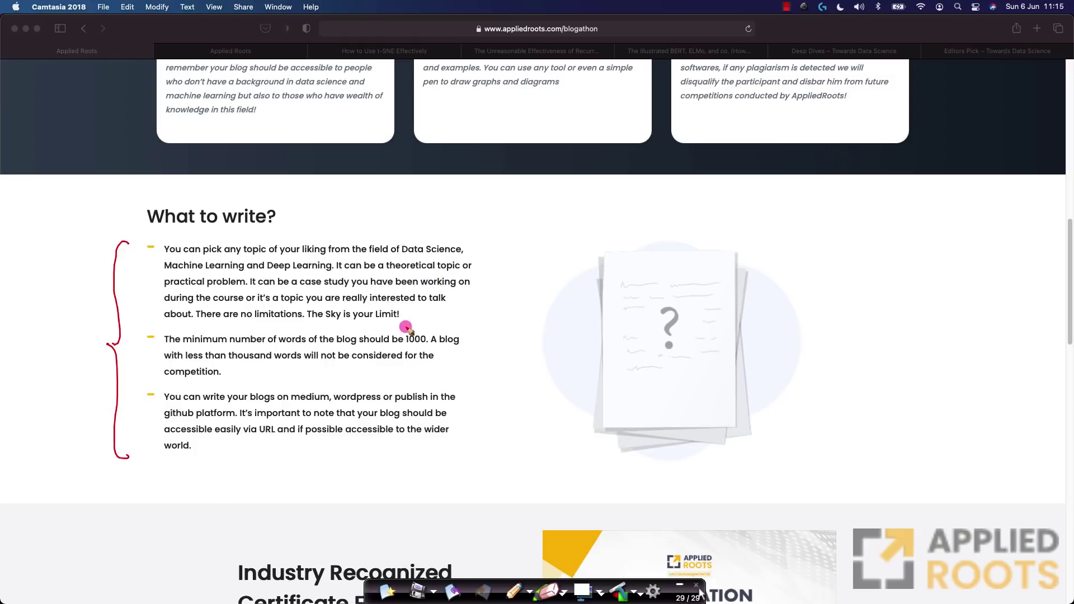
mouse_move(418, 328)
left_mouse_down()
mouse_move(422, 336)
mouse_move(451, 299)
left_mouse_up()
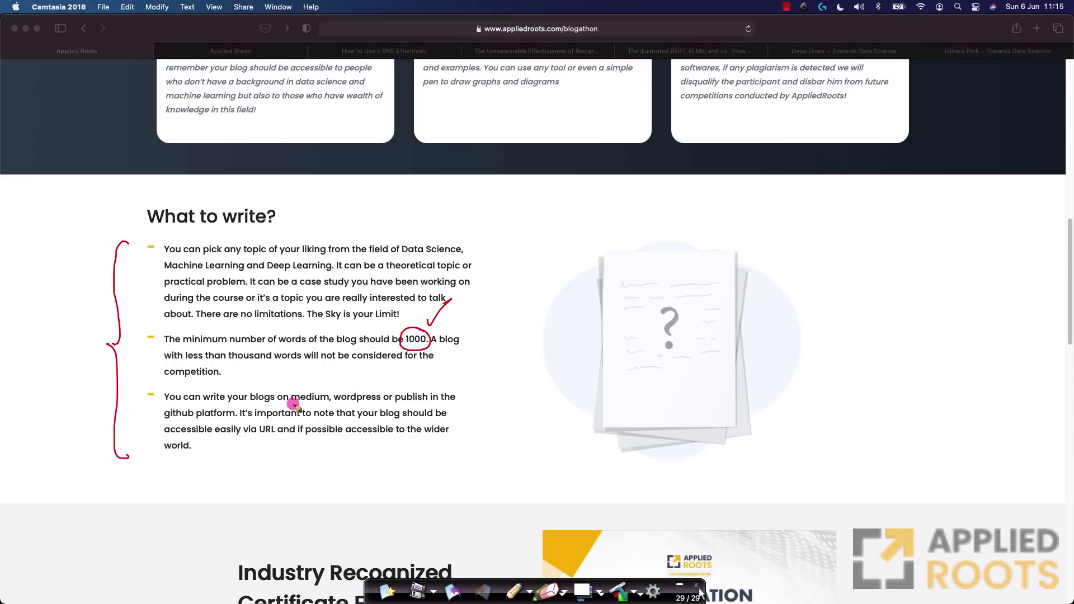
left_click_drag(308, 404, 382, 405)
mouse_move(492, 388)
left_mouse_down()
mouse_move(487, 449)
mouse_move(553, 377)
mouse_move(523, 379)
mouse_move(502, 364)
left_mouse_up()
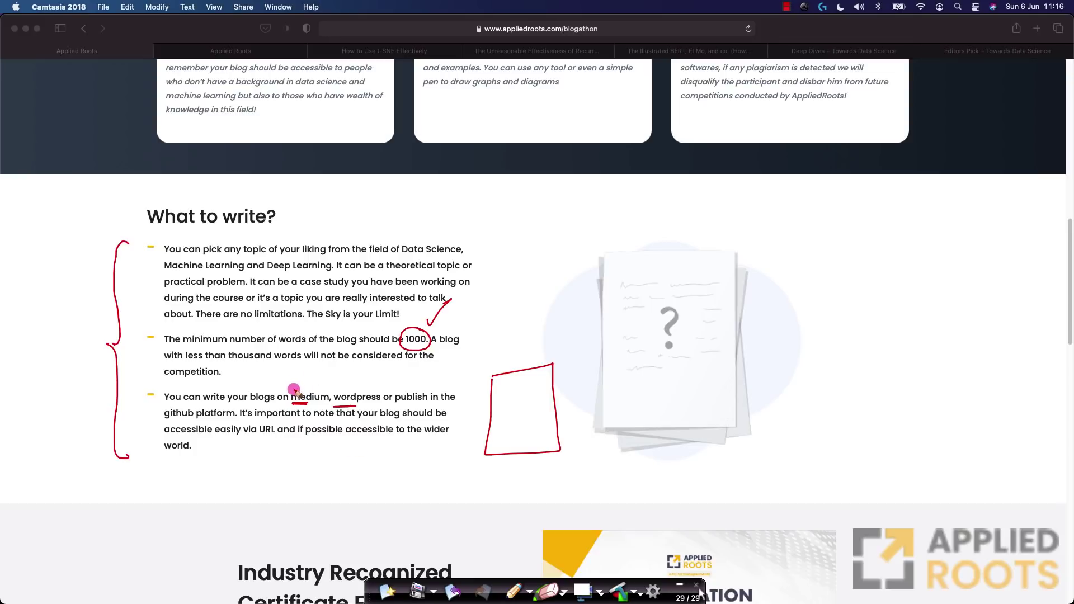
left_click_drag(289, 389, 337, 385)
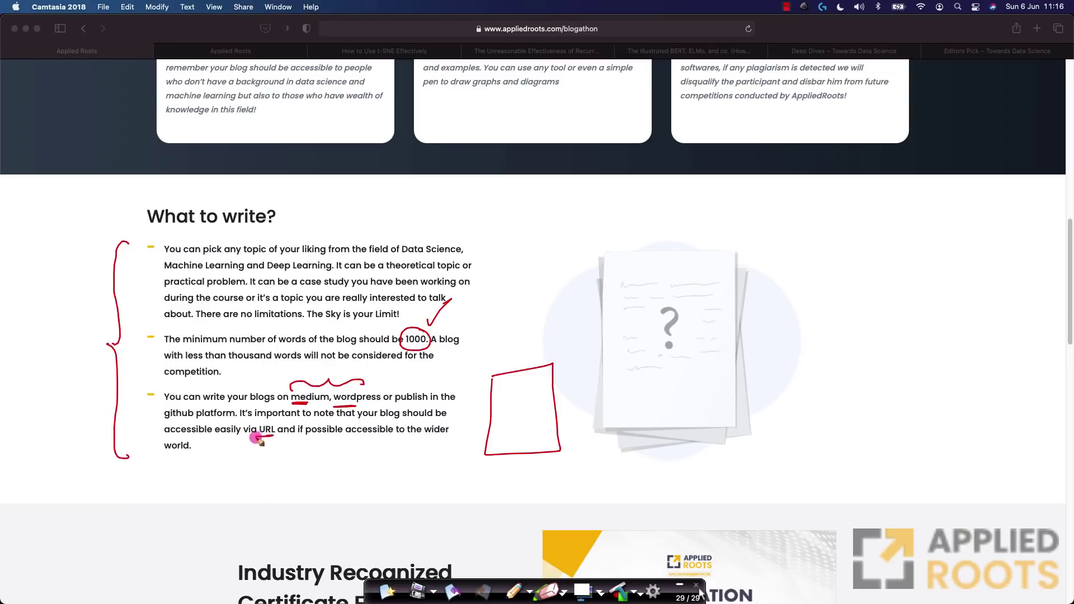
left_click_drag(261, 439, 256, 438)
left_click(388, 592)
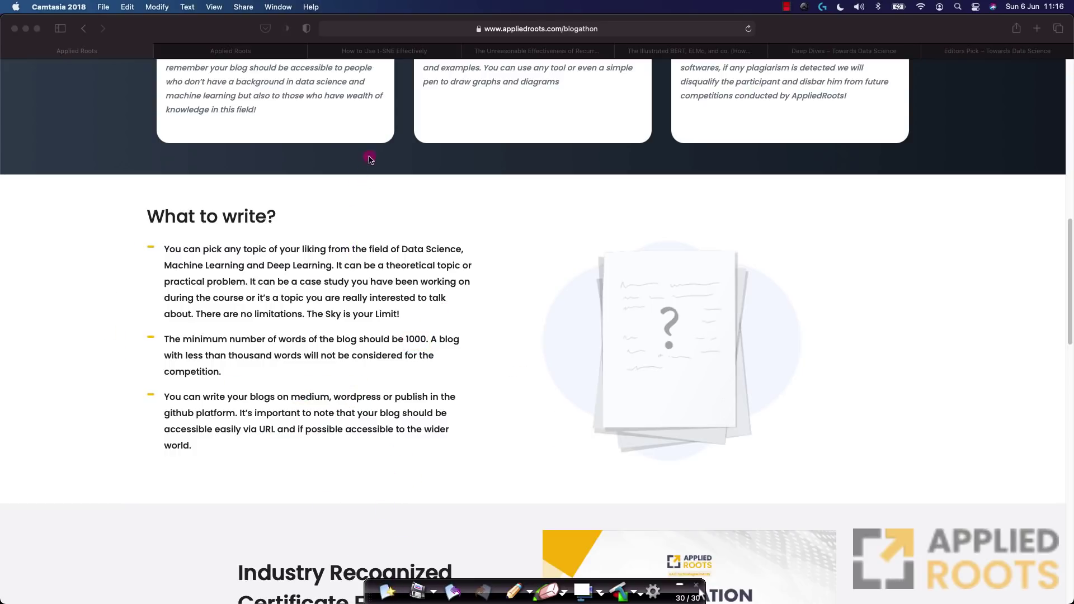
scroll(378, 394, "down", 5)
scroll(380, 394, "down", 1)
scroll(380, 393, "down", 1)
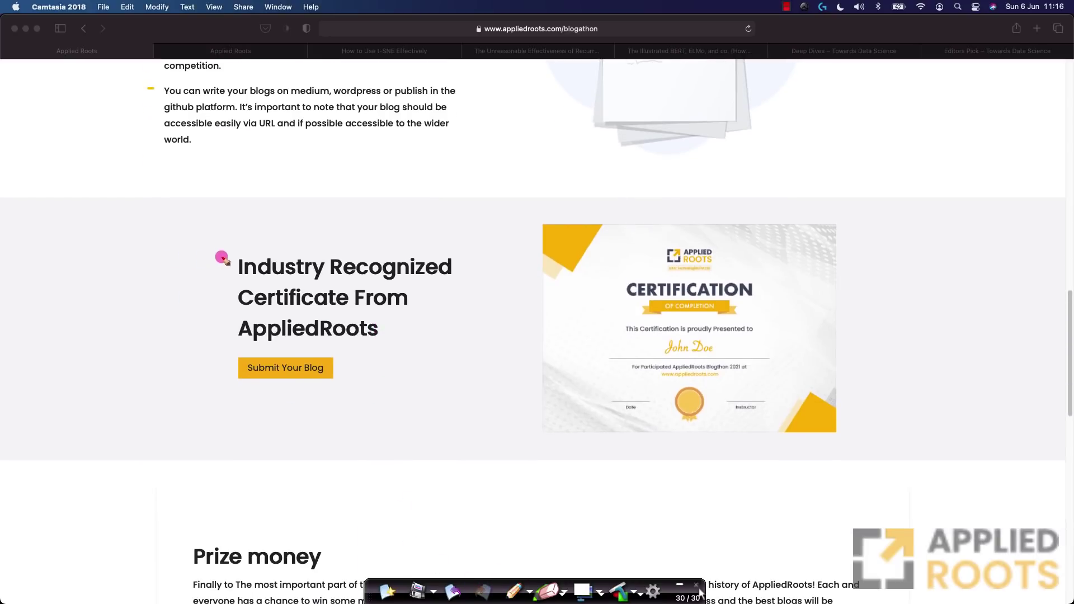
- Brace and tick the certificate heading, then underline and circle 'Participated' on the certificate
left_click_drag(222, 251, 220, 340)
left_click_drag(153, 310, 185, 292)
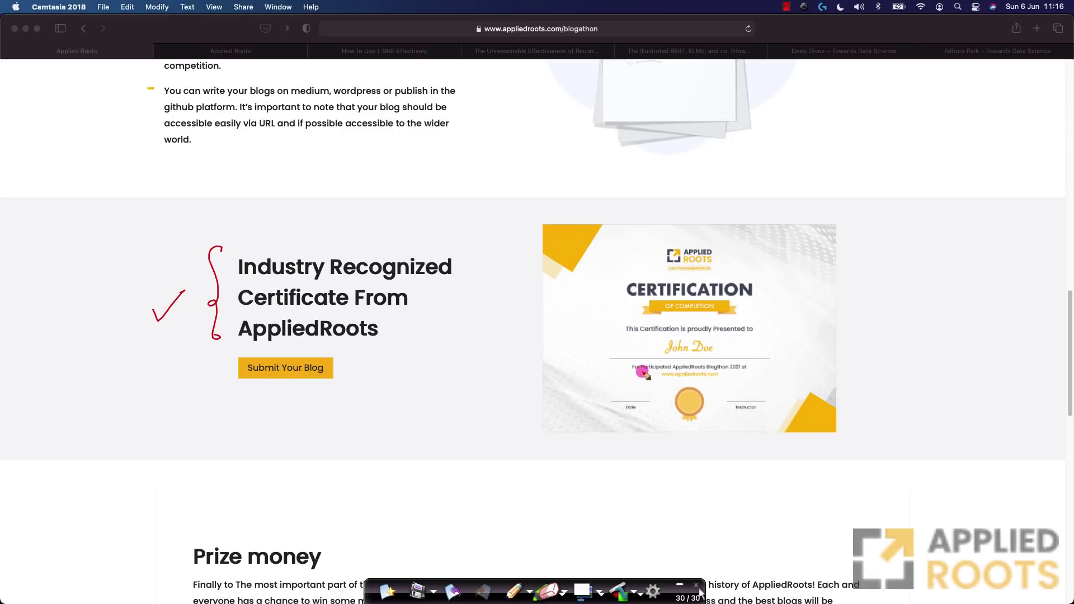
mouse_move(642, 372)
left_mouse_down()
mouse_move(666, 371)
mouse_move(645, 377)
mouse_move(667, 356)
left_mouse_up()
left_click_drag(608, 390, 656, 380)
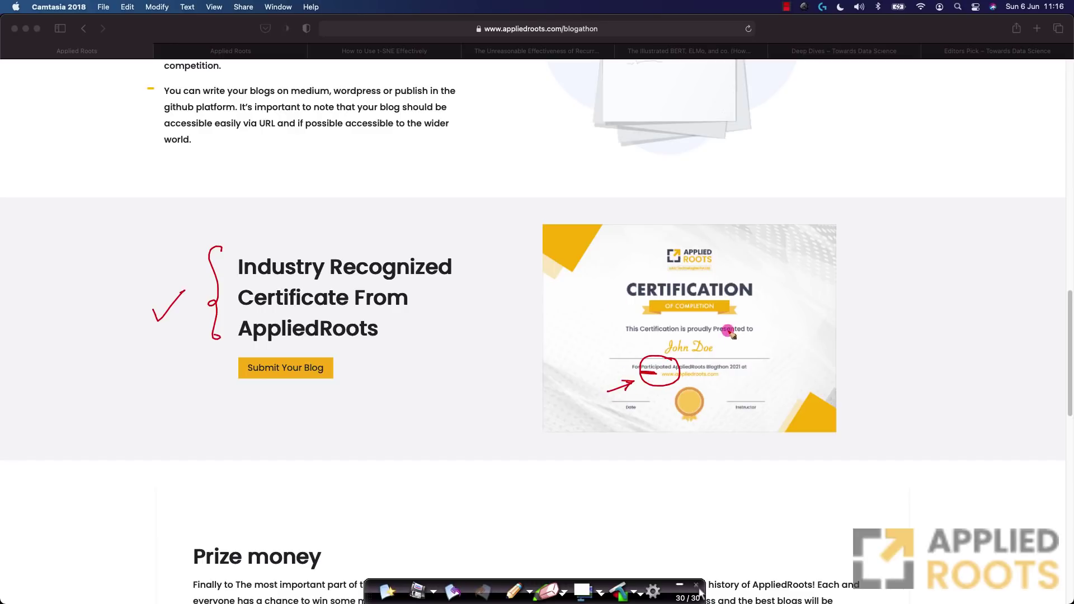
- Clear the certificate marks and tick the 1st through 4th prize badges
left_click(387, 590)
scroll(481, 330, "down", 5)
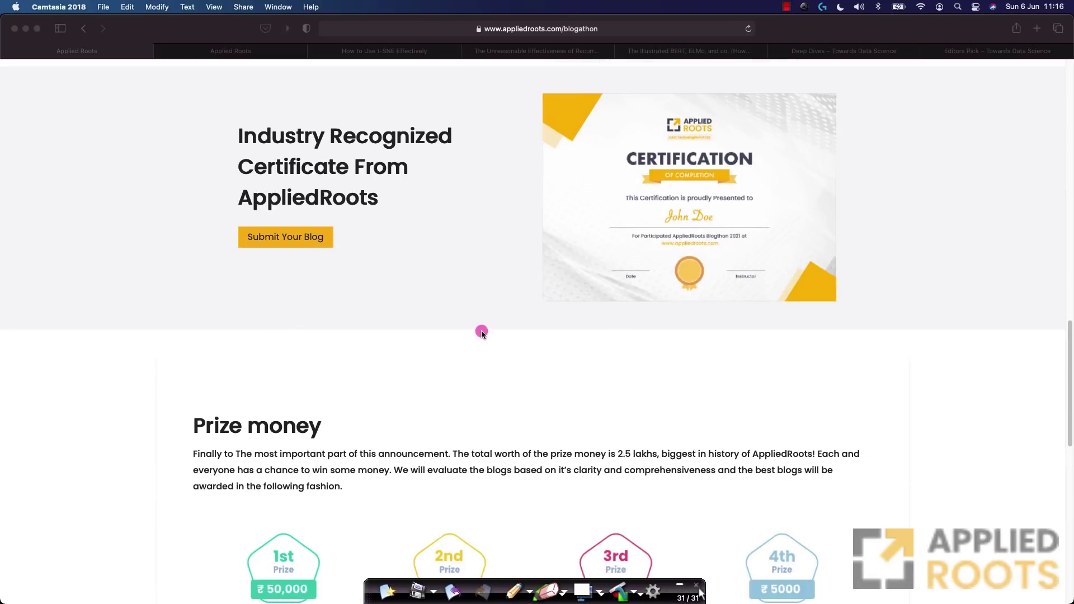
scroll(481, 331, "down", 1)
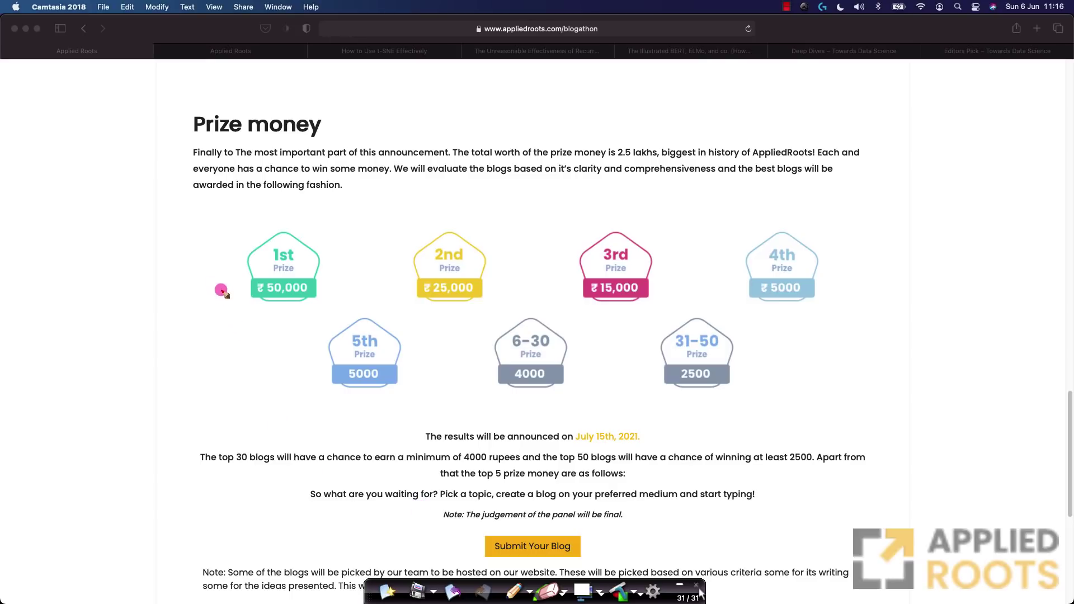
left_click_drag(233, 305, 250, 289)
left_click_drag(403, 286, 422, 275)
left_click_drag(564, 287, 585, 274)
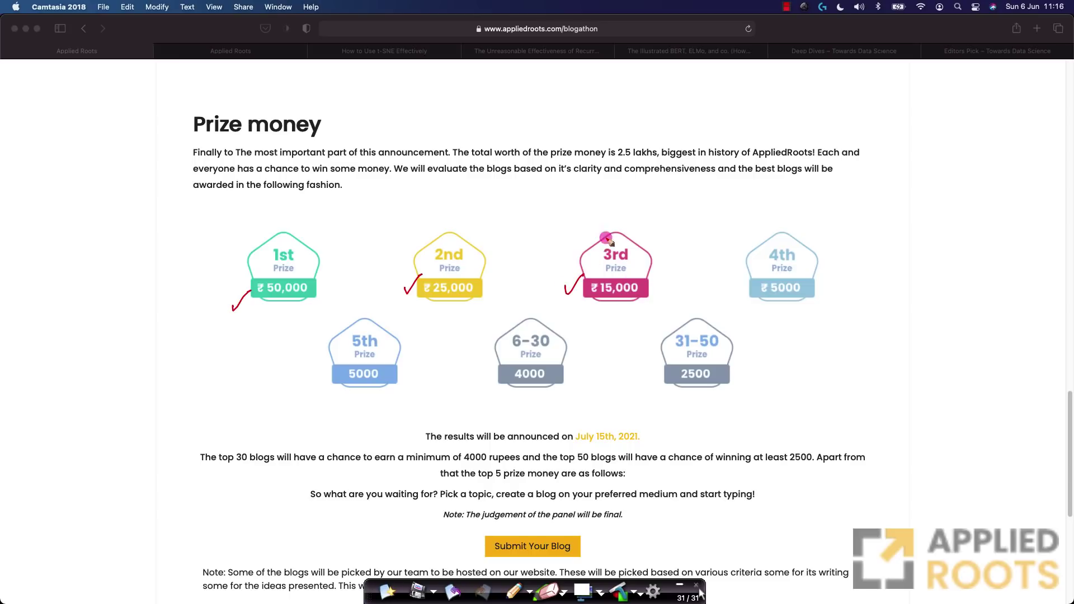
left_click_drag(737, 286, 755, 274)
- Tick the 5th, 6-30 and 31-50 badges, brace the top prizes, wipe, then bracket the Note
left_click_drag(304, 374, 330, 359)
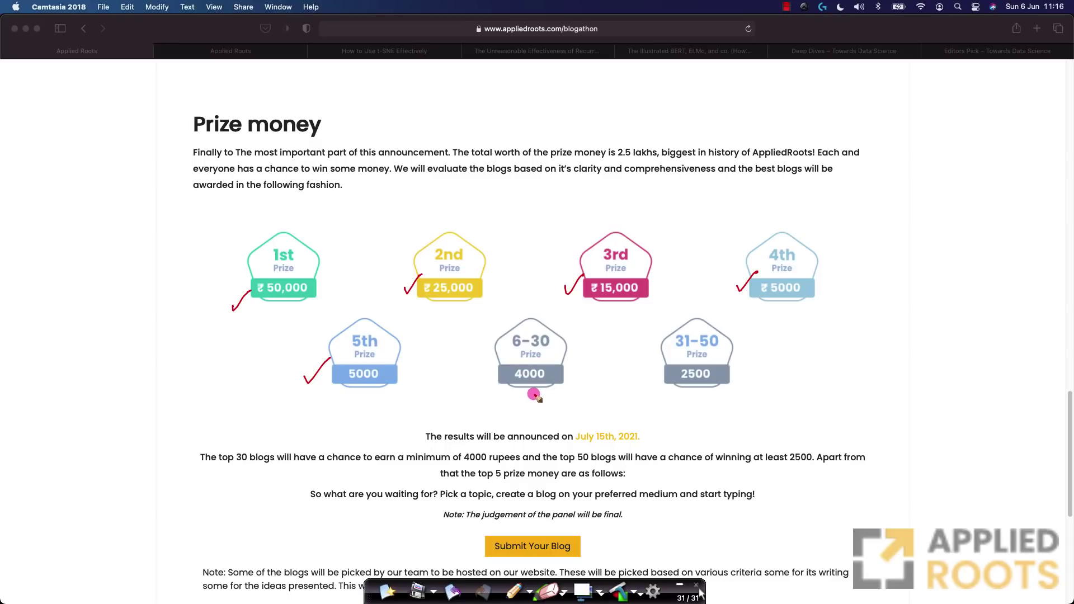
left_click_drag(533, 393, 557, 379)
left_click_drag(705, 384, 732, 374)
left_click_drag(250, 234, 472, 222)
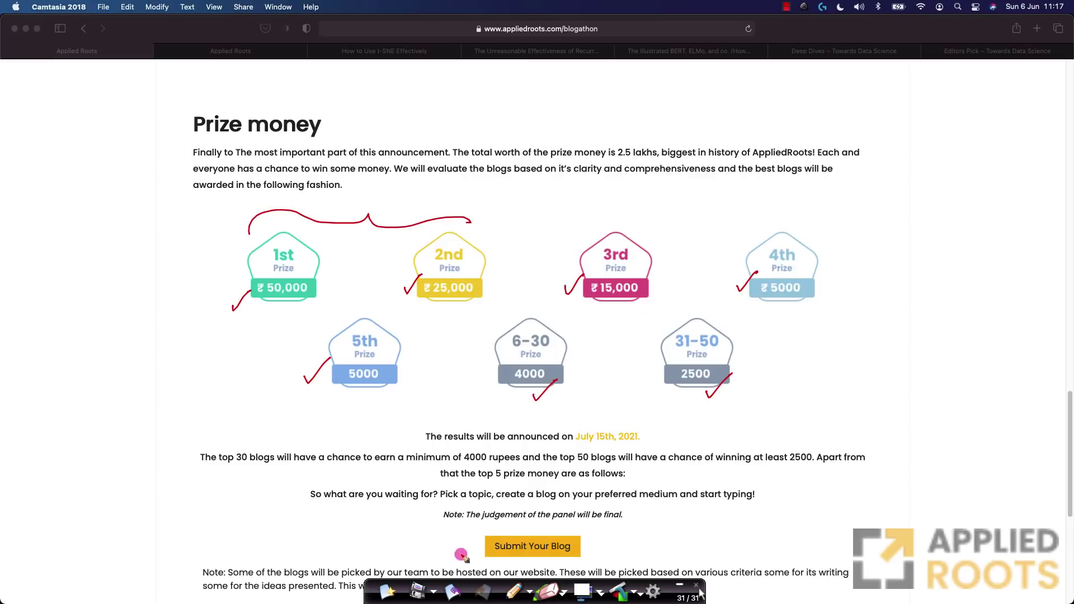
left_click(389, 591)
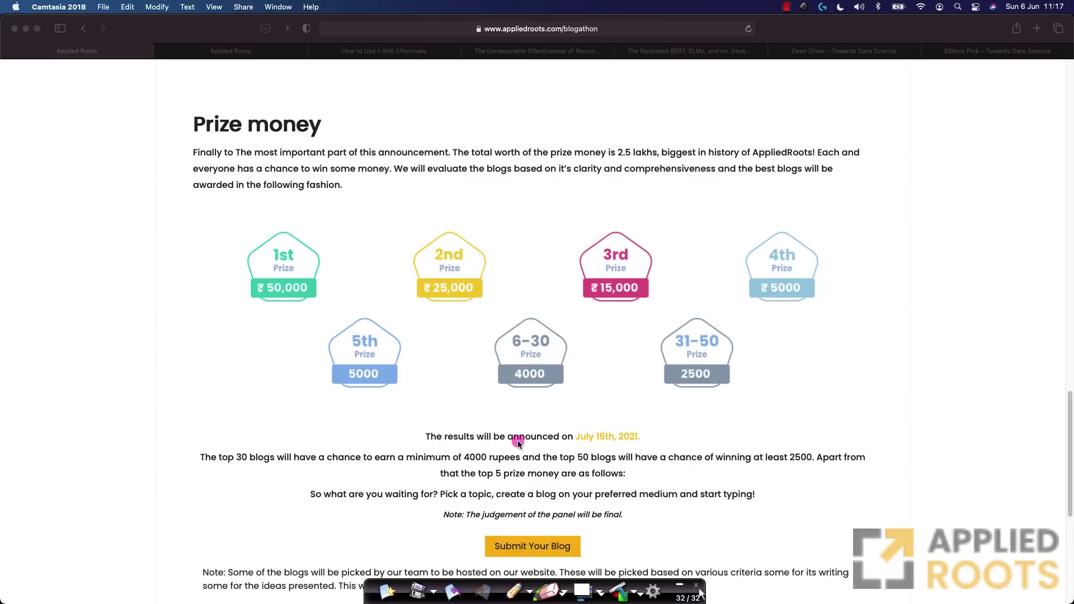
scroll(518, 442, "down", 1)
scroll(518, 442, "down", 1)
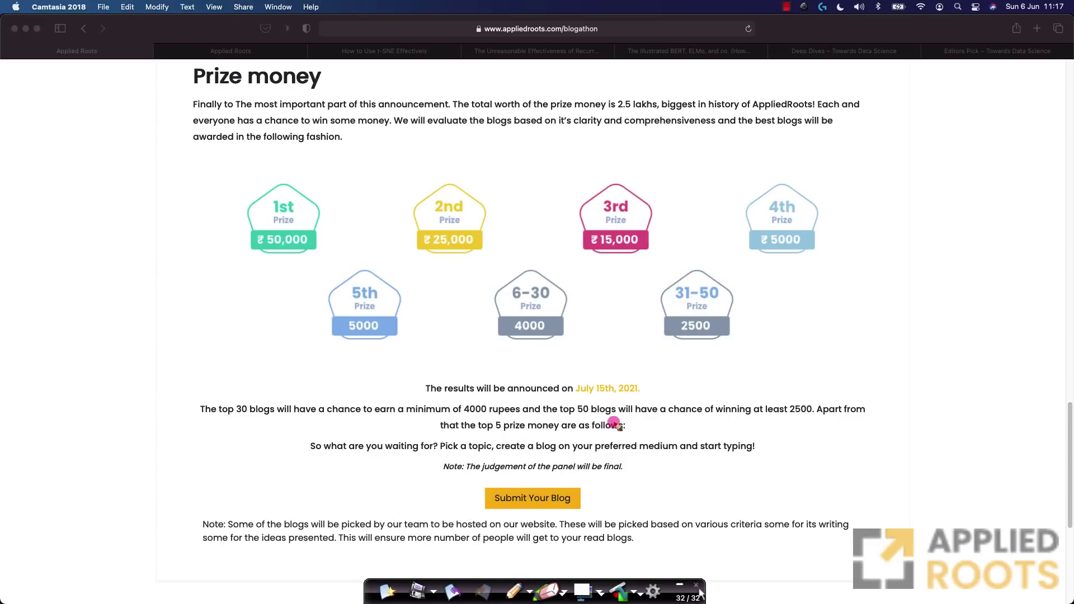
mouse_move(204, 506)
left_mouse_down()
mouse_move(193, 557)
mouse_move(178, 516)
left_mouse_up()
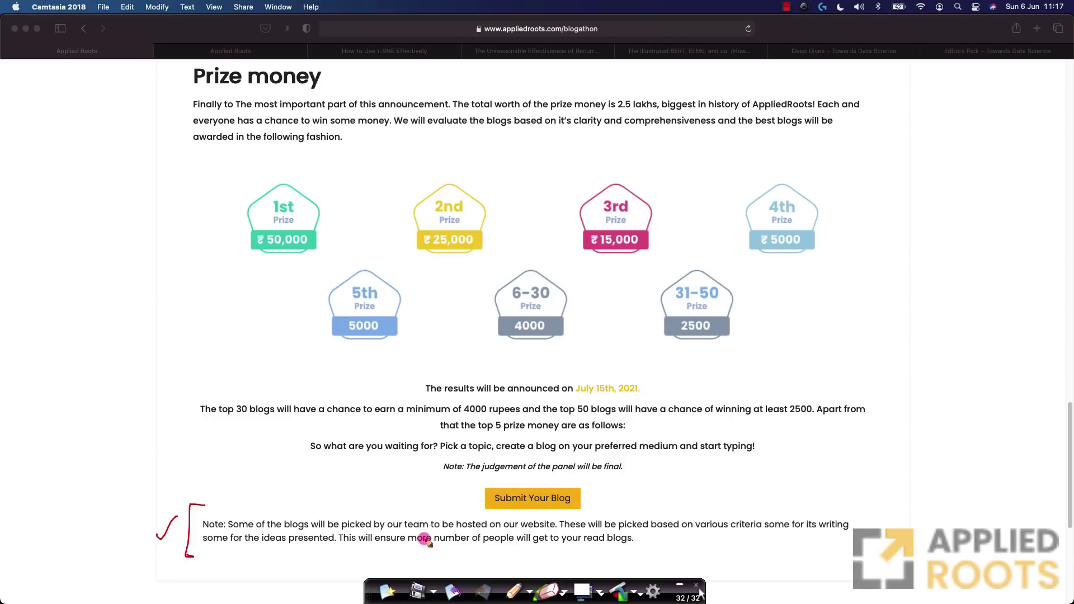
- Clear the Note marks, underline Jun 30th, 2021, write 11:59:59 beside it, tick Submit Your Blog
left_click(386, 587)
scroll(383, 355, "up", 5)
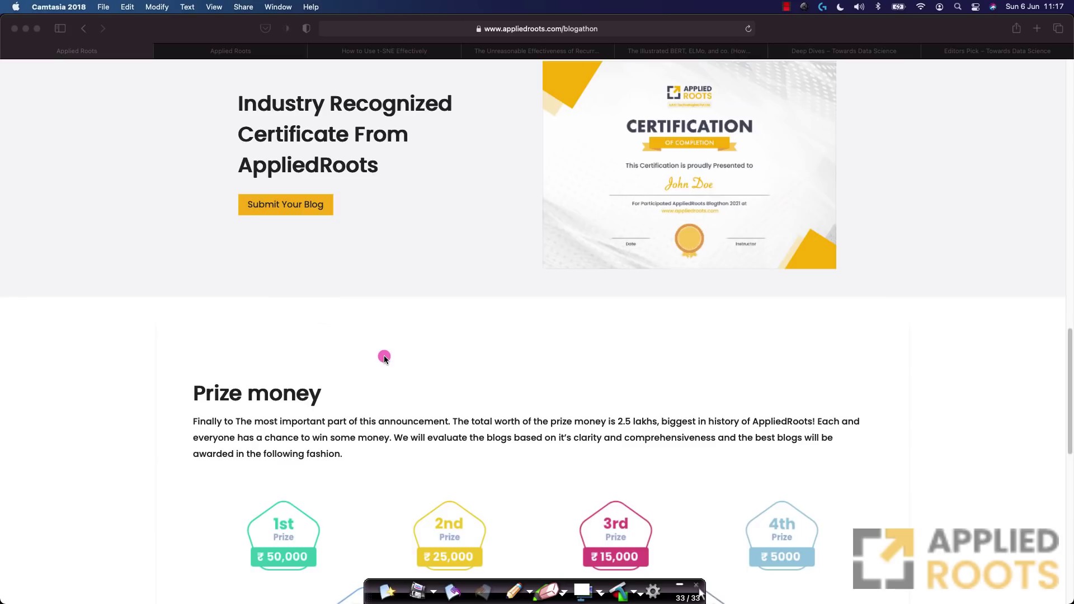
scroll(383, 356, "up", 3)
scroll(383, 355, "up", 1)
scroll(383, 355, "up", 4)
scroll(383, 355, "up", 3)
scroll(383, 354, "up", 3)
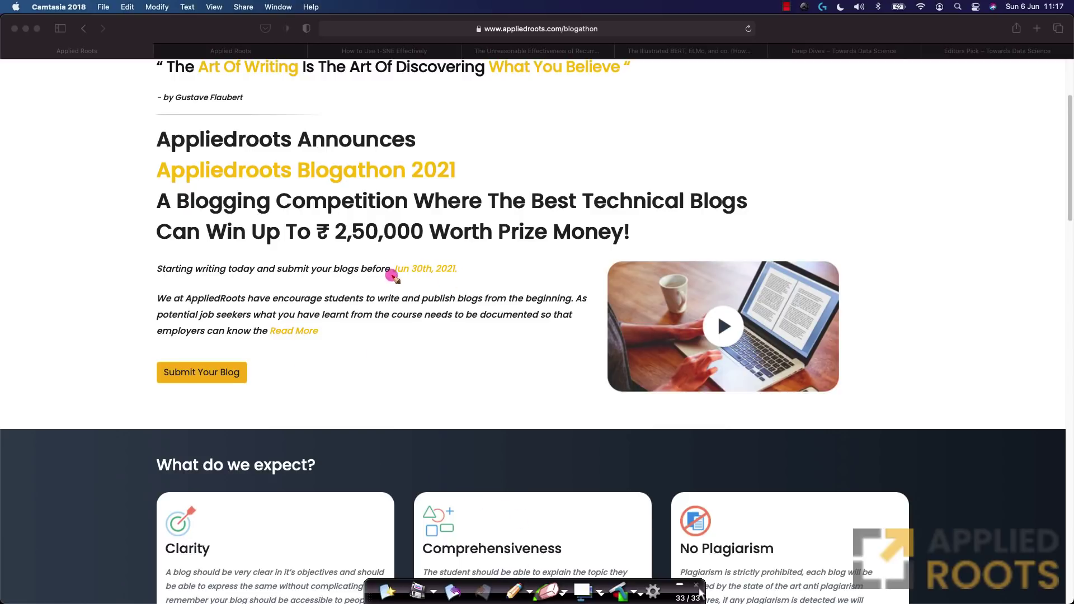
left_click_drag(399, 286, 459, 281)
mouse_move(493, 262)
left_mouse_down()
mouse_move(494, 278)
mouse_move(549, 279)
mouse_move(508, 252)
mouse_move(536, 258)
left_mouse_up()
left_click(508, 270)
left_click(540, 271)
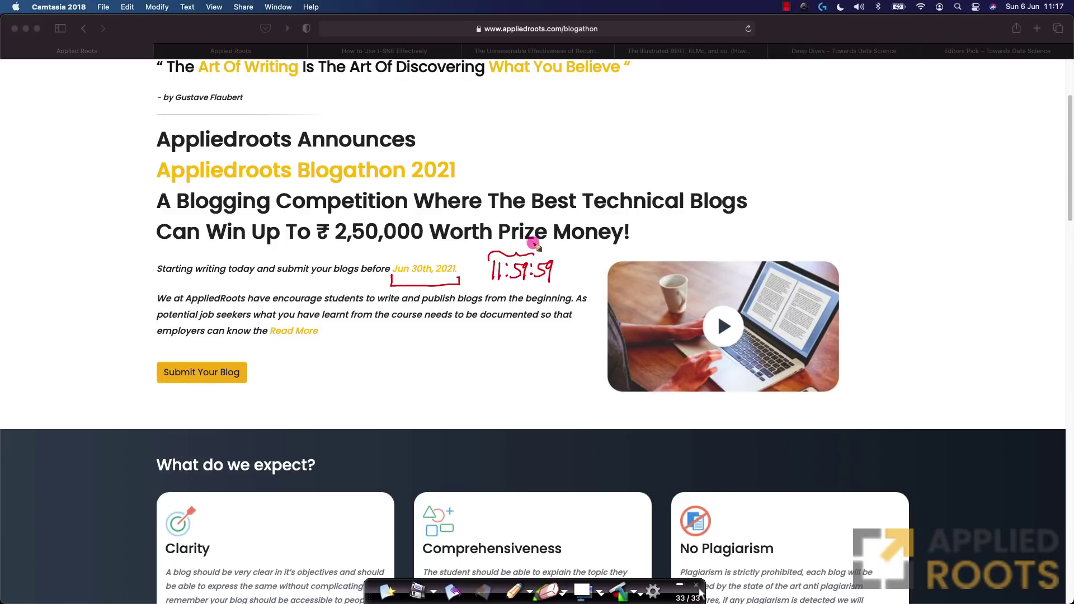
left_click_drag(123, 379, 146, 363)
- Wipe the deadline marks, underline the header phone number, clear it, and refocus the page
key("Delete")
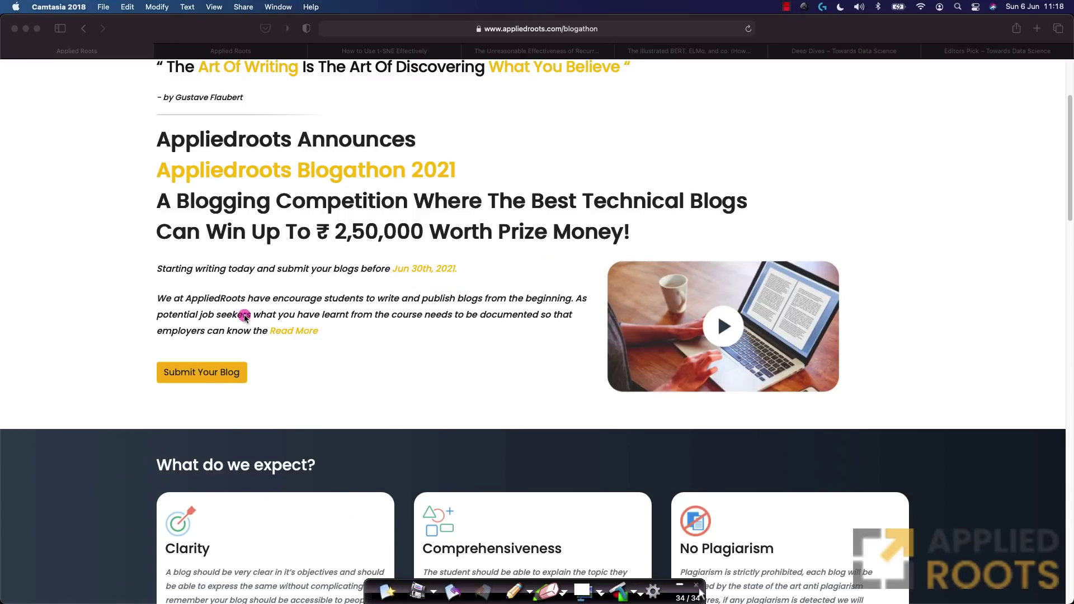
scroll(245, 316, "up", 2)
scroll(403, 367, "up", 1)
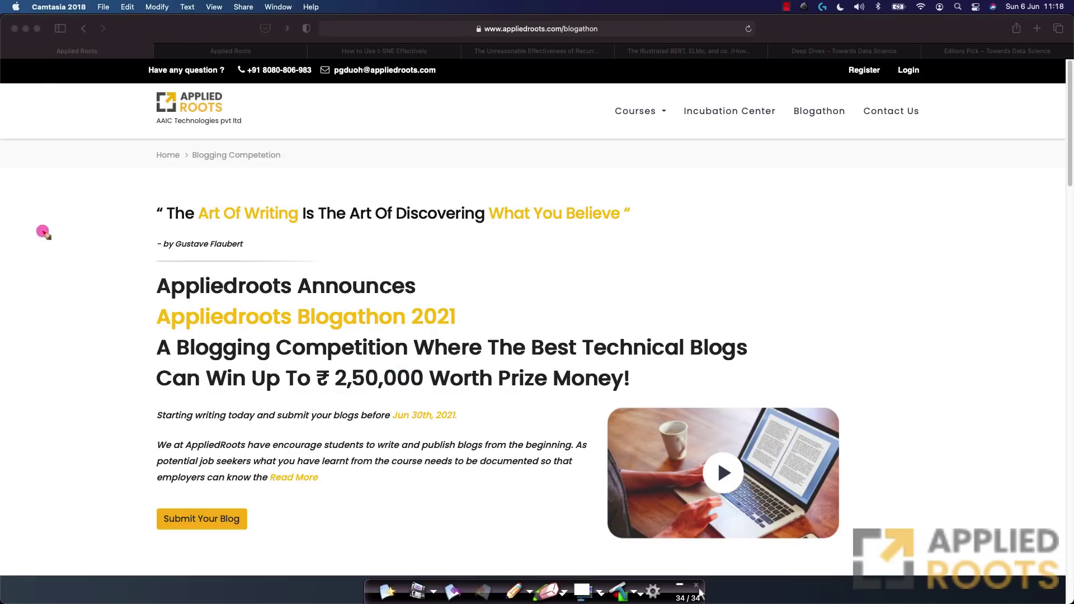
mouse_move(240, 71)
left_mouse_down()
mouse_move(311, 74)
mouse_move(276, 134)
left_mouse_up()
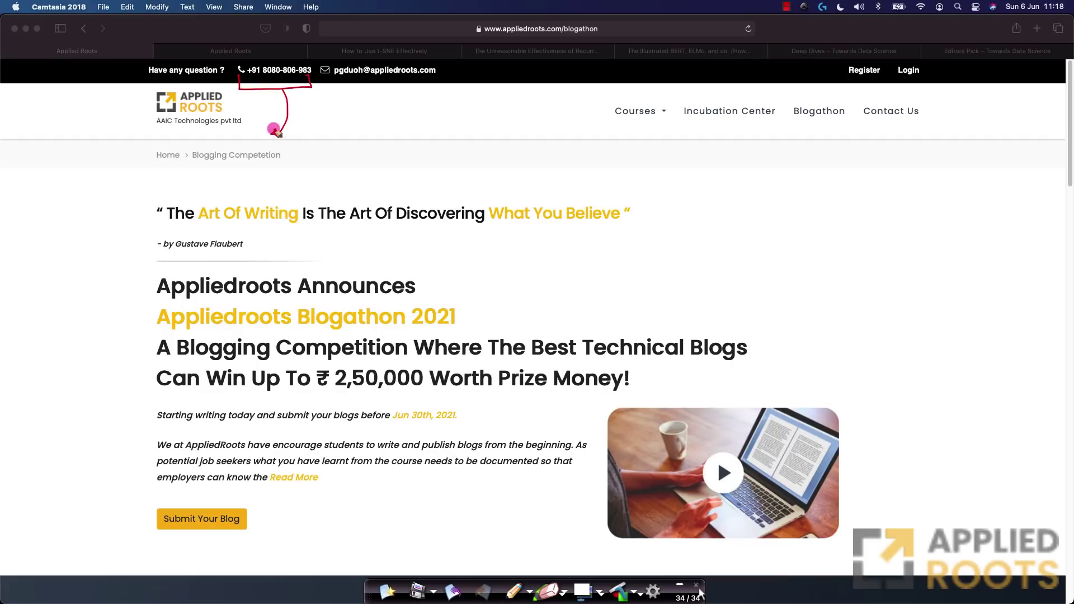
left_click(406, 581)
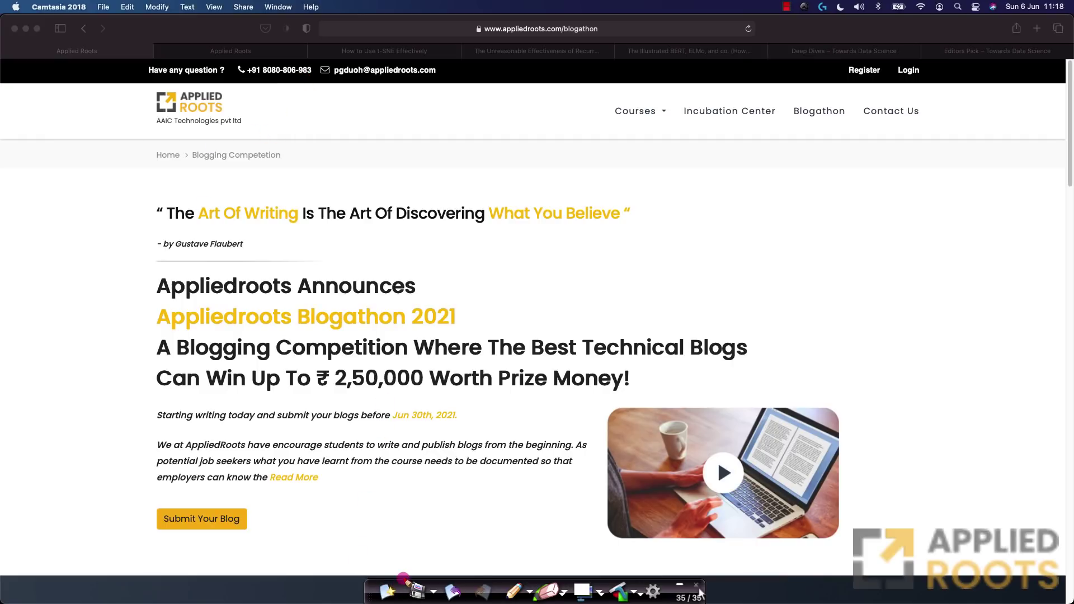
left_click(187, 519)
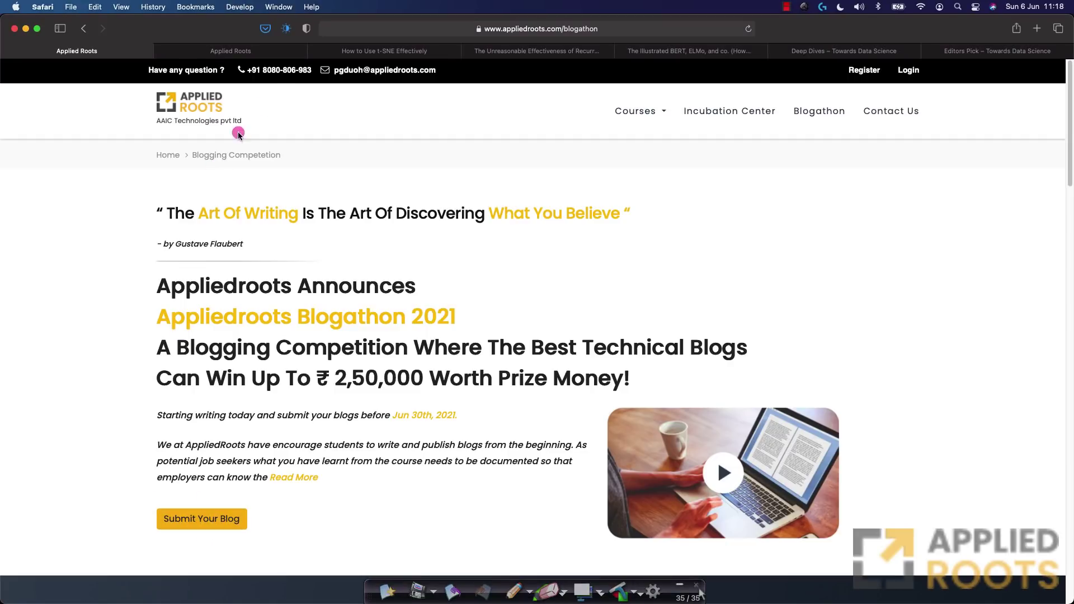
- On the submission form tab, tick the Name, Email, Mobile and Blog url fields in red
left_click(270, 52)
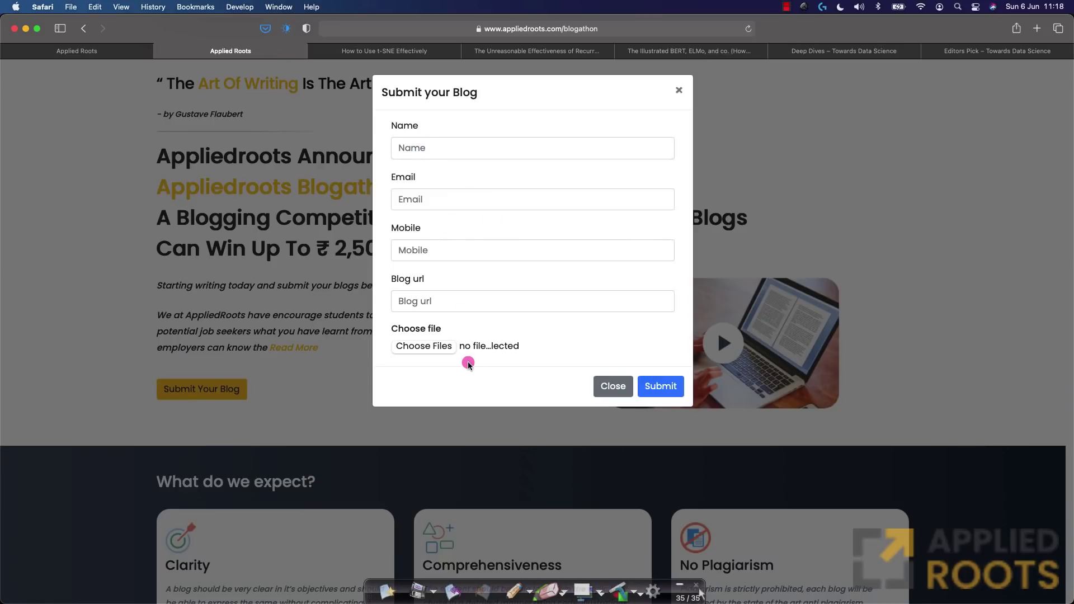
left_click(515, 591)
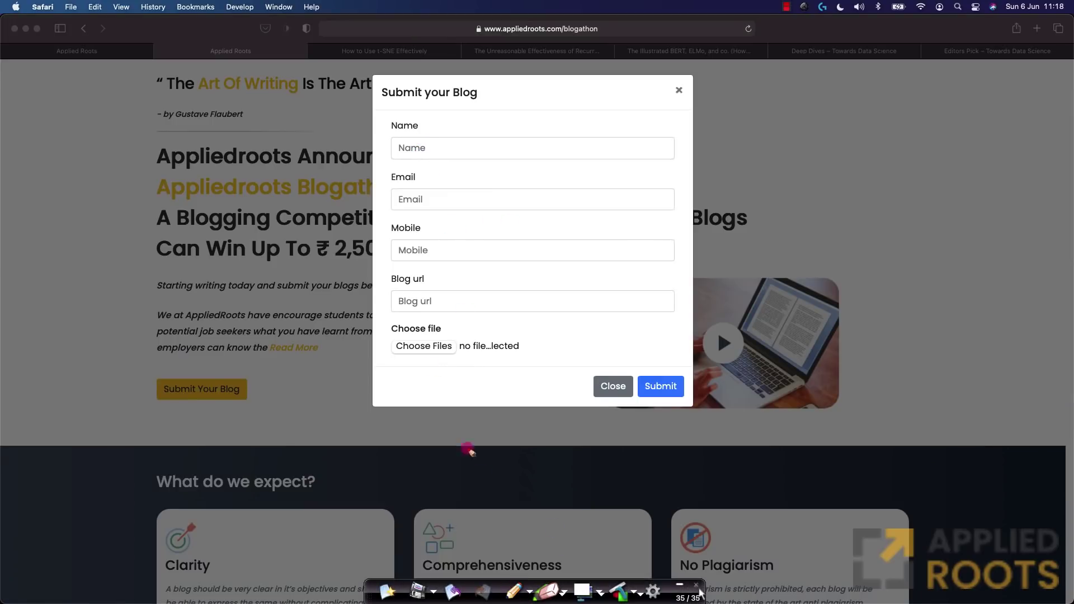
left_click_drag(382, 150, 412, 141)
left_click_drag(381, 203, 413, 185)
left_click_drag(382, 254, 411, 240)
left_click_drag(382, 295, 411, 284)
- Arrow and extra-tick the Blog url field, erase all marks, and return to the first Blogathon tab
left_click_drag(714, 298, 667, 299)
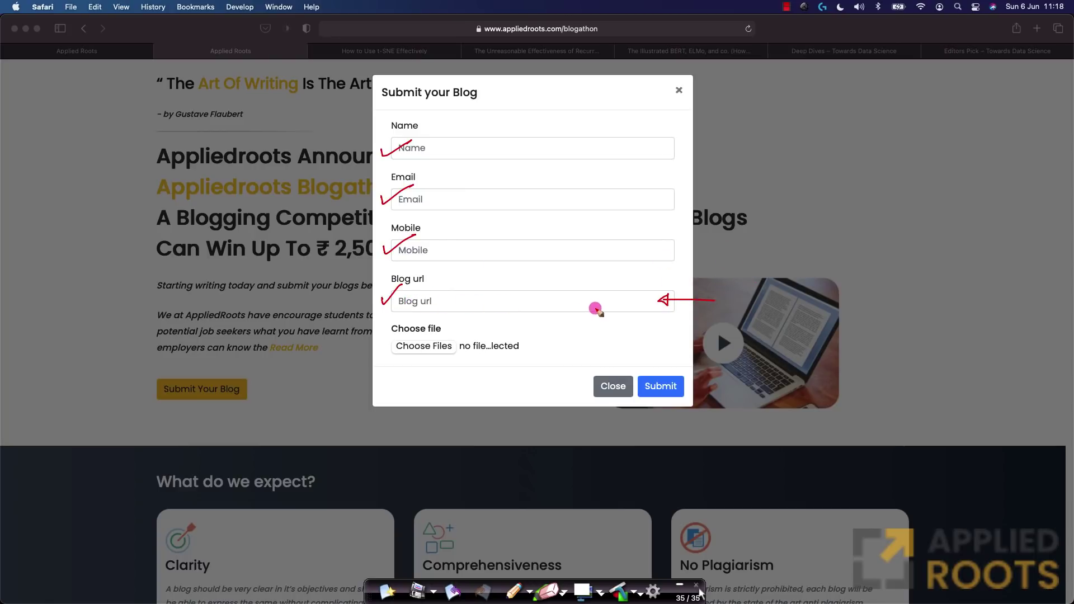
left_click_drag(406, 295, 485, 291)
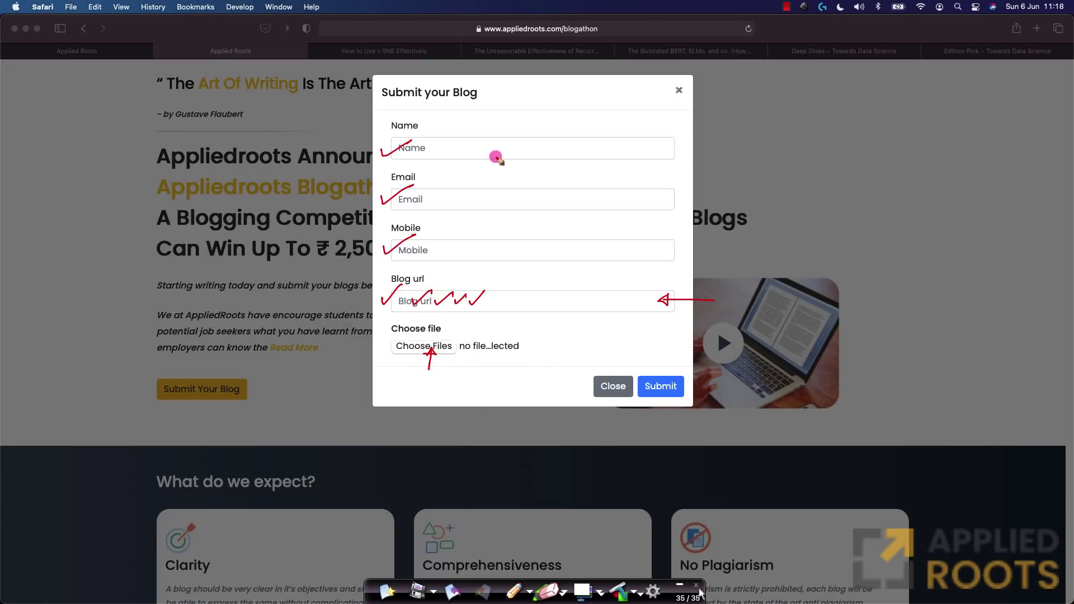
left_click(386, 591)
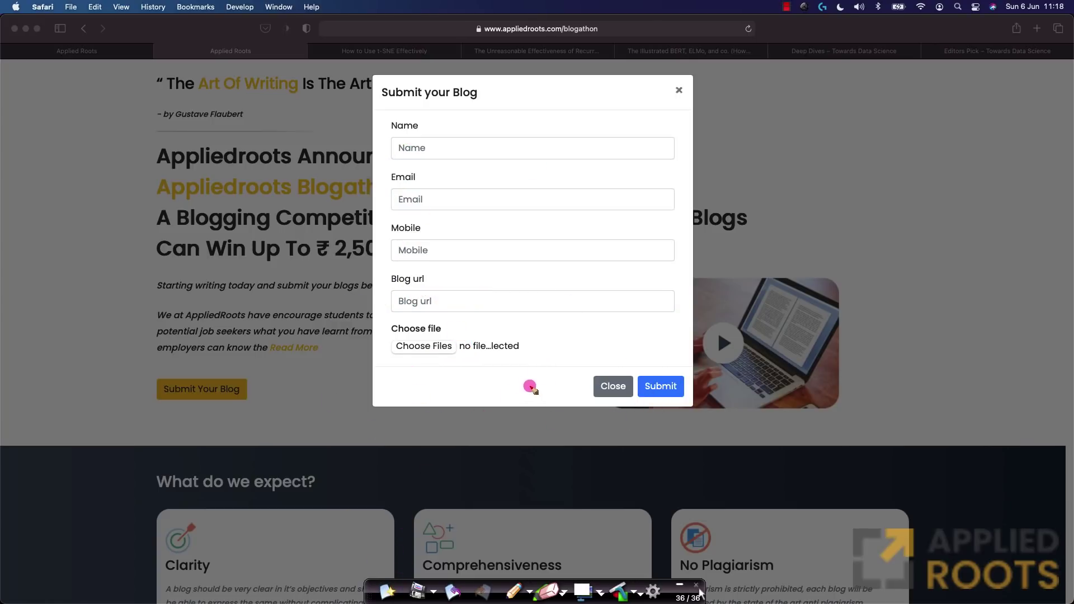
left_click(101, 54)
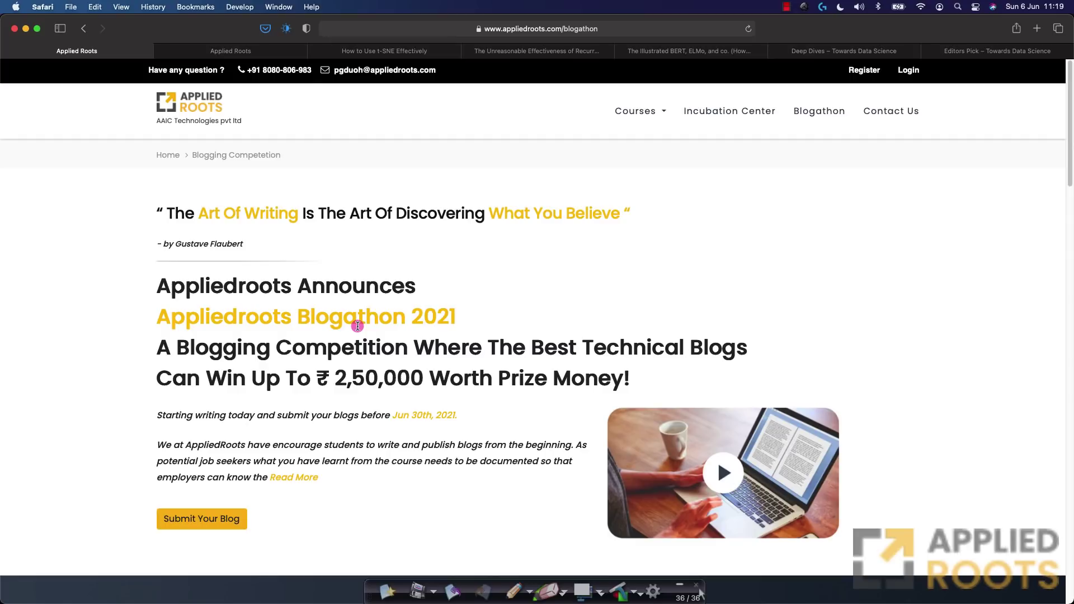
left_click(360, 50)
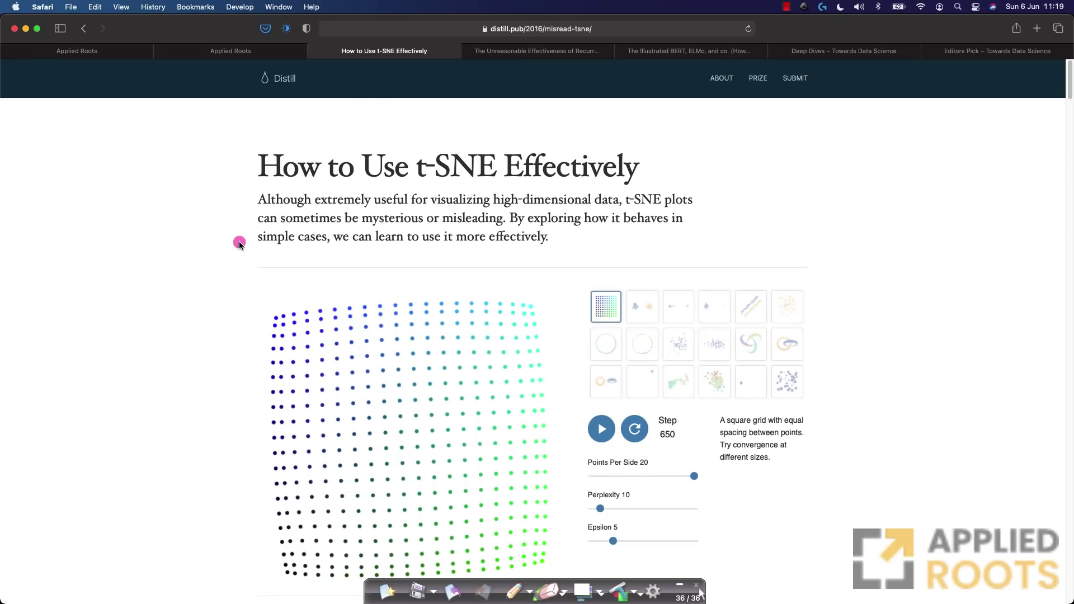
left_click(514, 590)
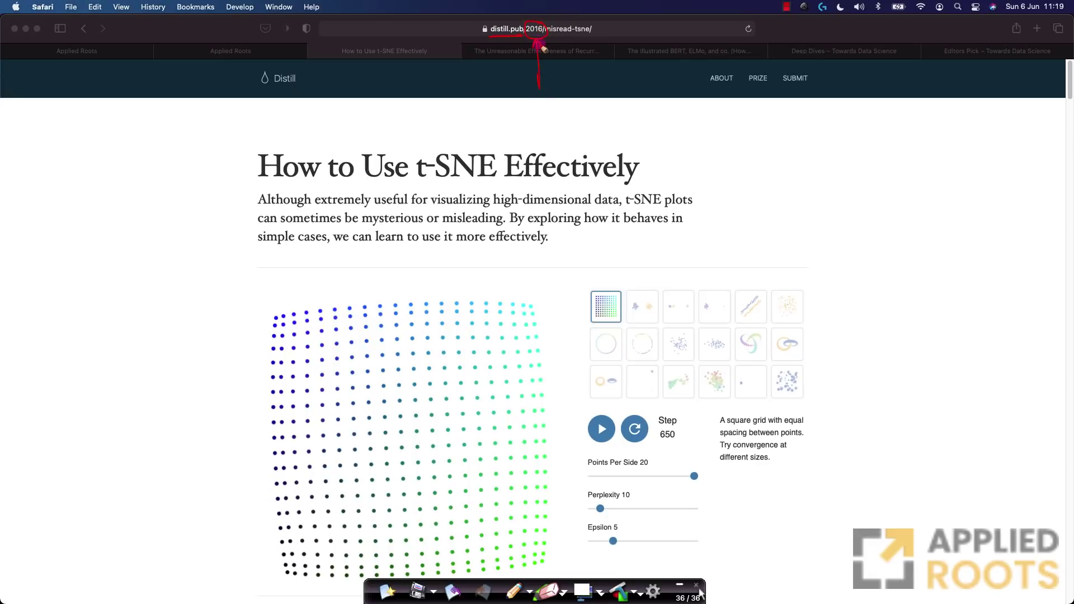
left_click_drag(204, 183, 231, 165)
mouse_move(414, 147)
left_mouse_down()
mouse_move(477, 127)
mouse_move(457, 114)
left_mouse_up()
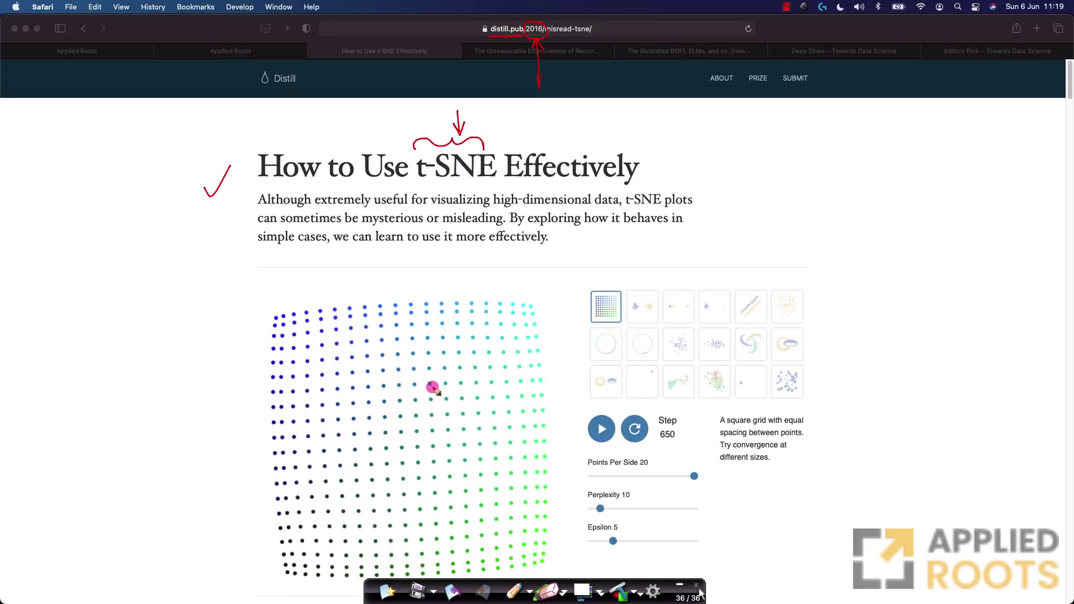
left_click_drag(420, 187, 445, 189)
left_click(387, 592)
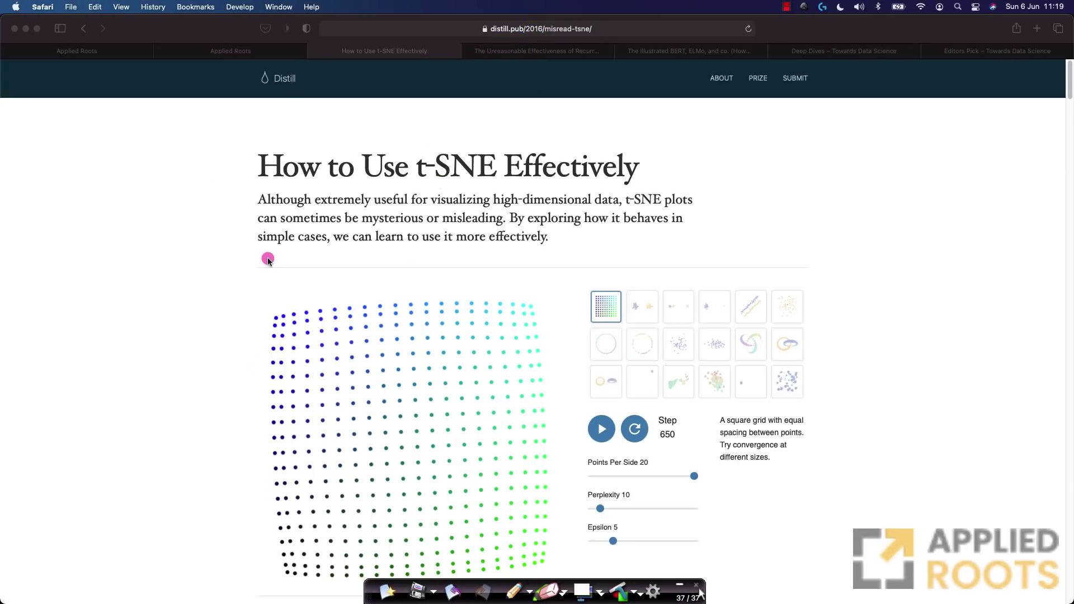
scroll(180, 404, "down", 1)
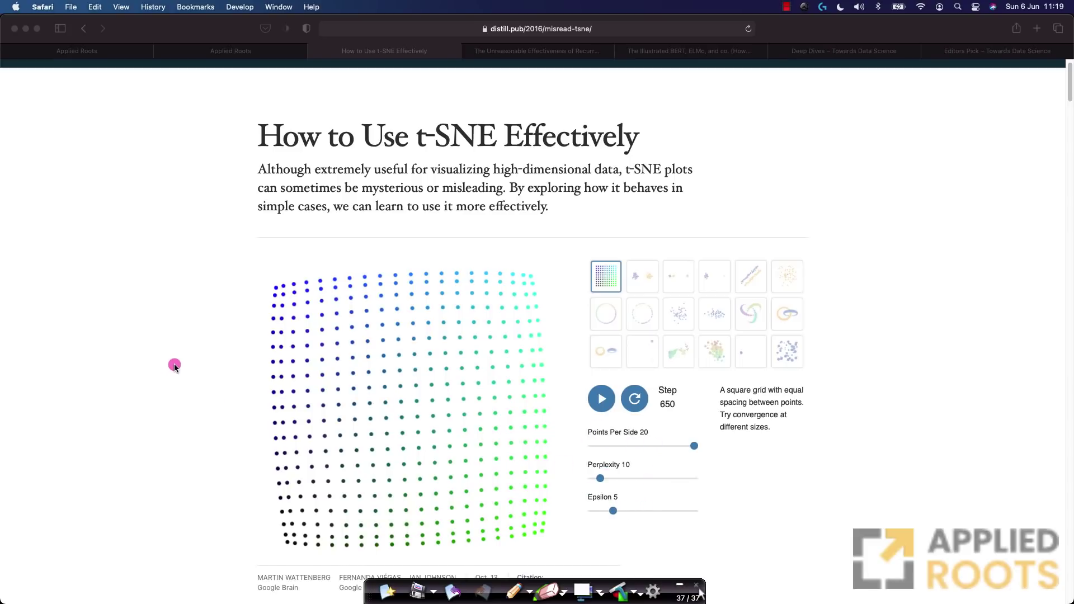
scroll(174, 364, "down", 3)
scroll(174, 365, "down", 5)
scroll(174, 366, "down", 5)
scroll(174, 366, "down", 5)
scroll(174, 366, "down", 8)
scroll(175, 366, "down", 3)
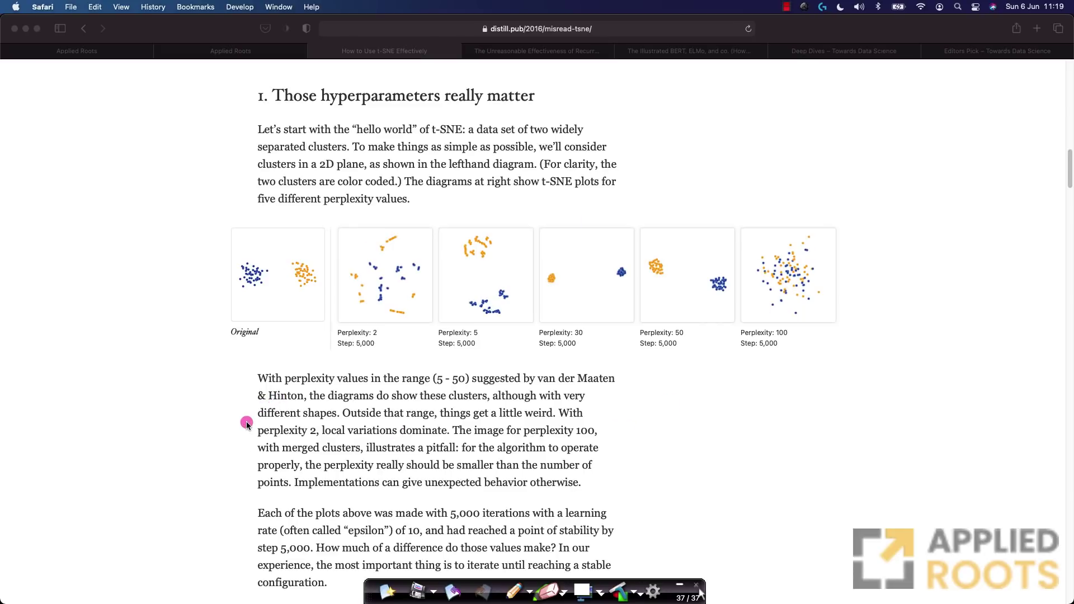
scroll(265, 401, "up", 3)
scroll(266, 401, "down", 3)
scroll(266, 400, "down", 4)
scroll(266, 401, "down", 5)
scroll(267, 401, "down", 3)
scroll(266, 400, "down", 3)
scroll(267, 400, "down", 3)
scroll(266, 400, "down", 5)
scroll(266, 400, "down", 5)
scroll(266, 400, "down", 5)
scroll(267, 400, "down", 5)
scroll(266, 400, "down", 5)
scroll(266, 400, "down", 5)
scroll(266, 400, "down", 5)
scroll(267, 400, "down", 5)
scroll(266, 401, "down", 5)
scroll(266, 401, "down", 5)
scroll(266, 401, "down", 5)
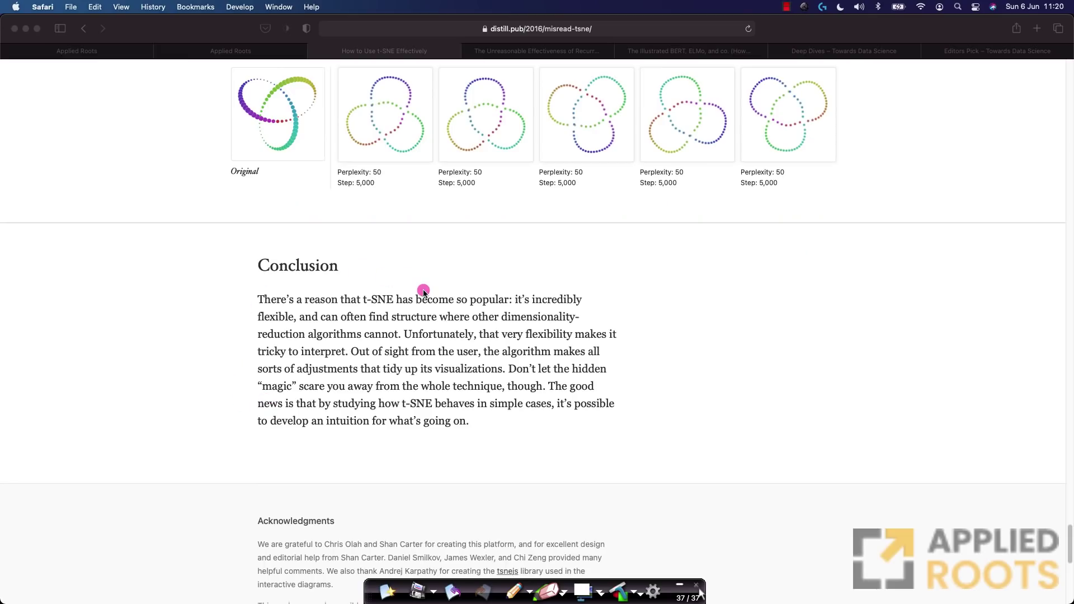
scroll(424, 298, "down", 3)
scroll(412, 344, "down", 2)
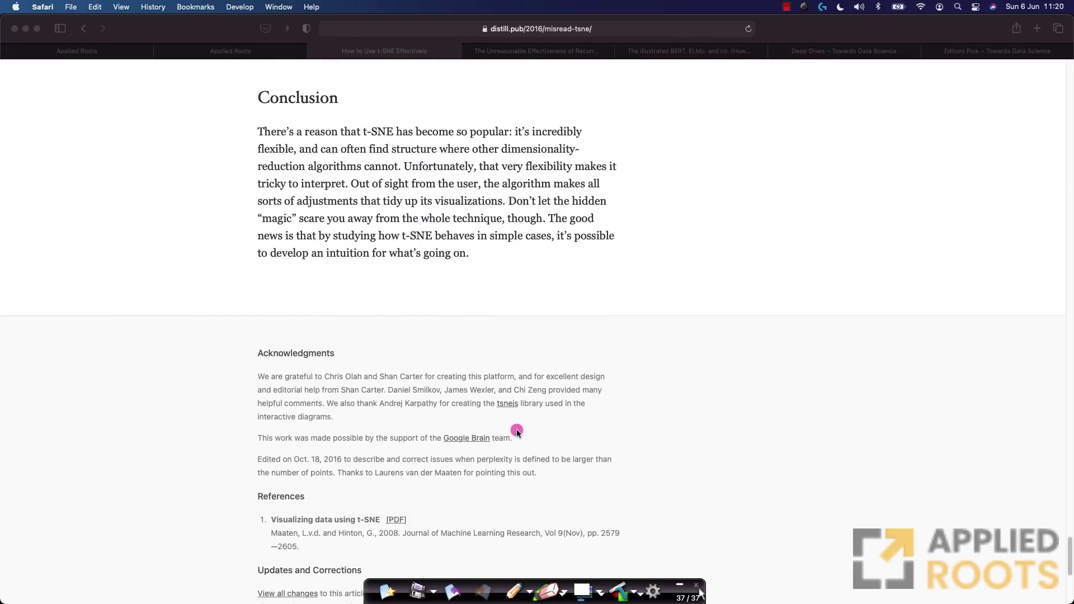
scroll(516, 429, "down", 2)
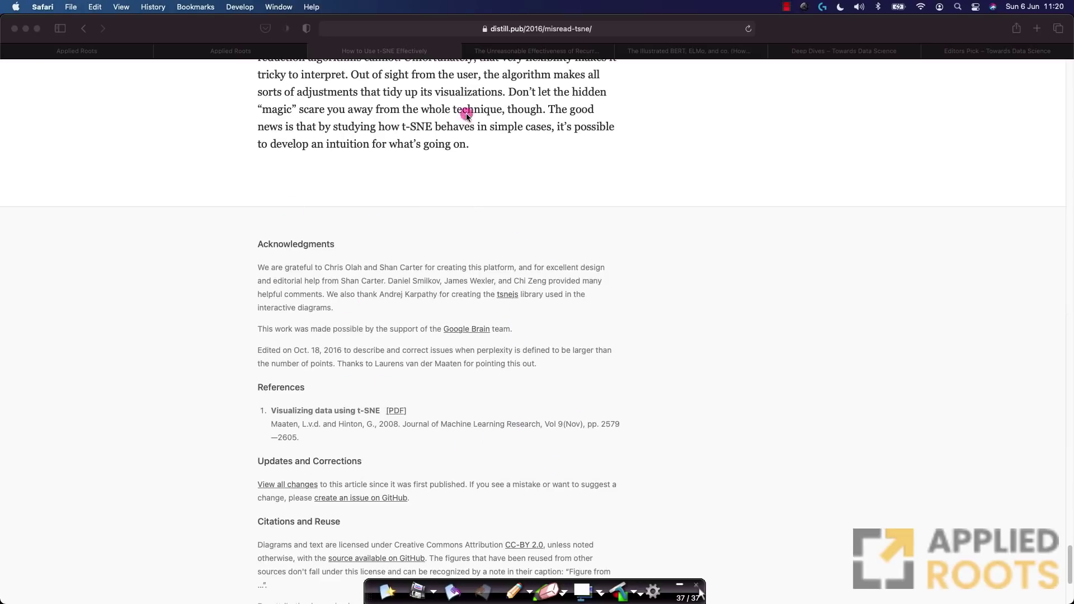
- Switch to Karpathy's 'The Unreasonable Effectiveness of Recurrent Neural Networks' tab
left_click(525, 52)
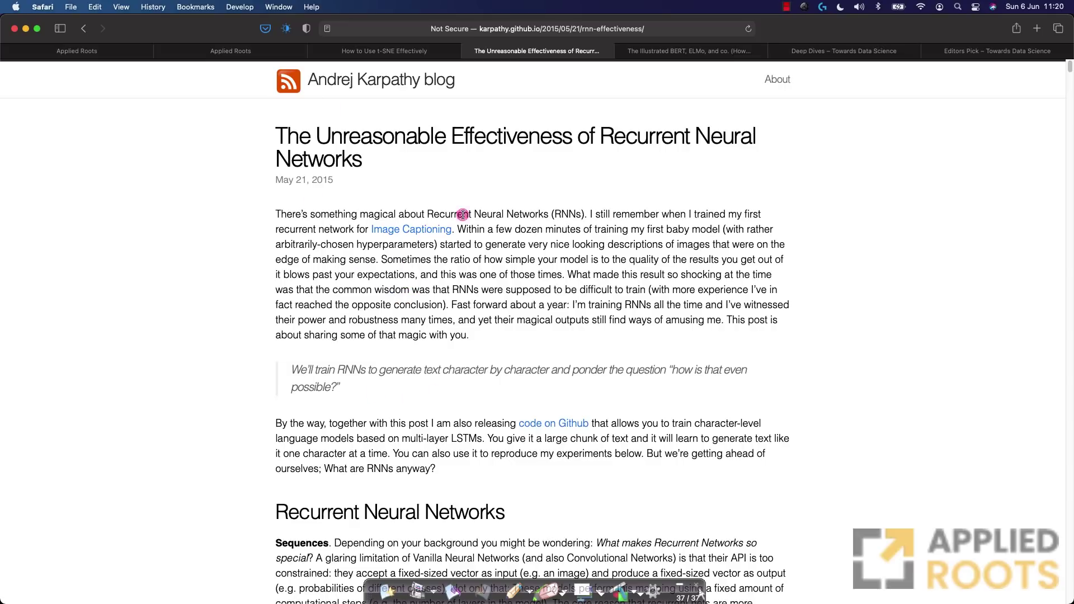
scroll(488, 351, "down", 5)
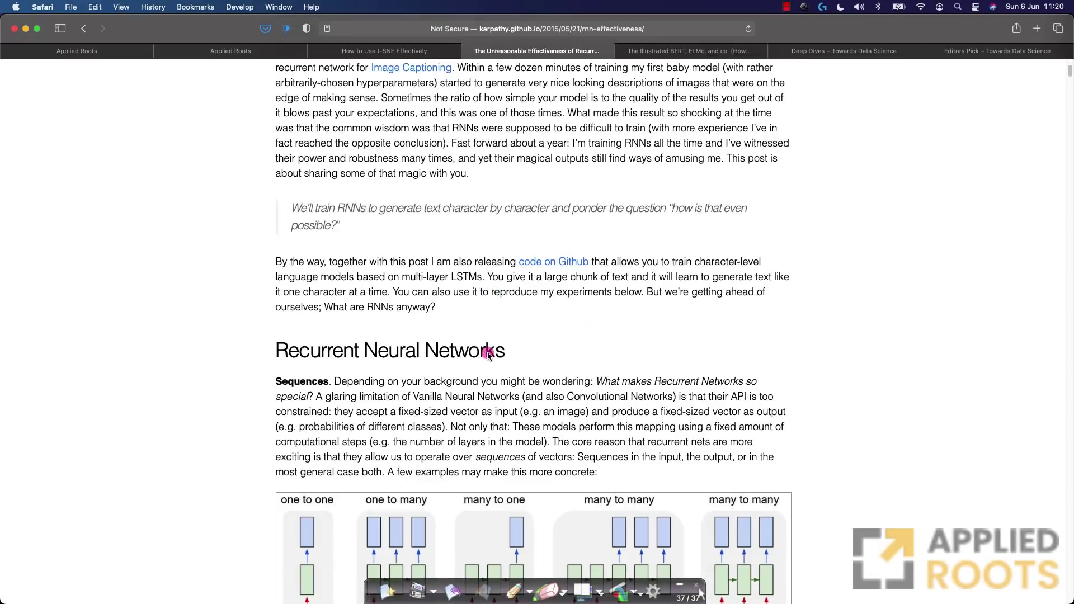
scroll(487, 353, "up", 5)
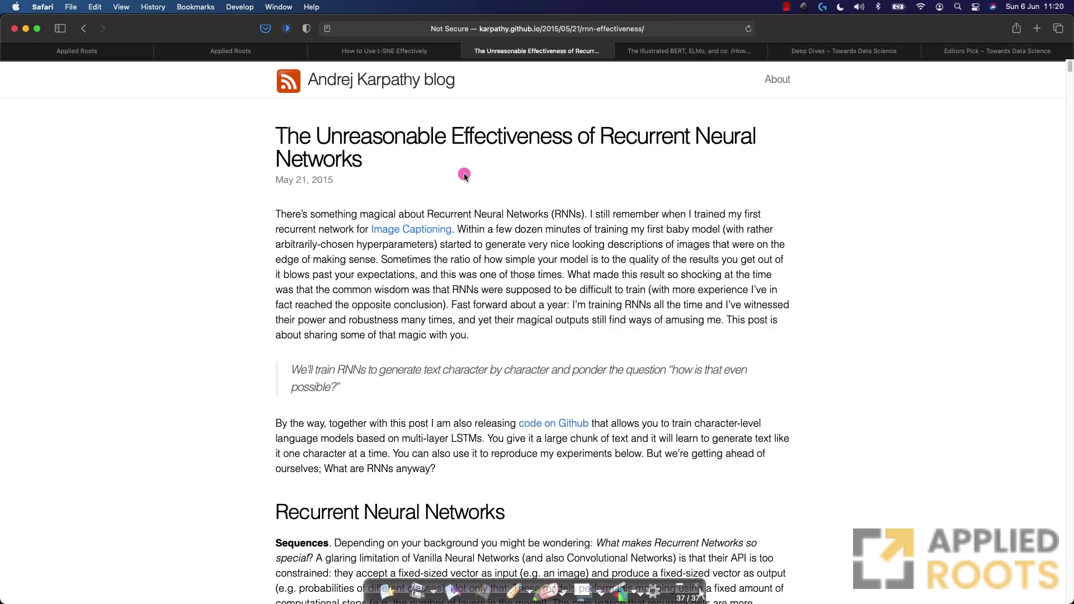
scroll(479, 249, "down", 8)
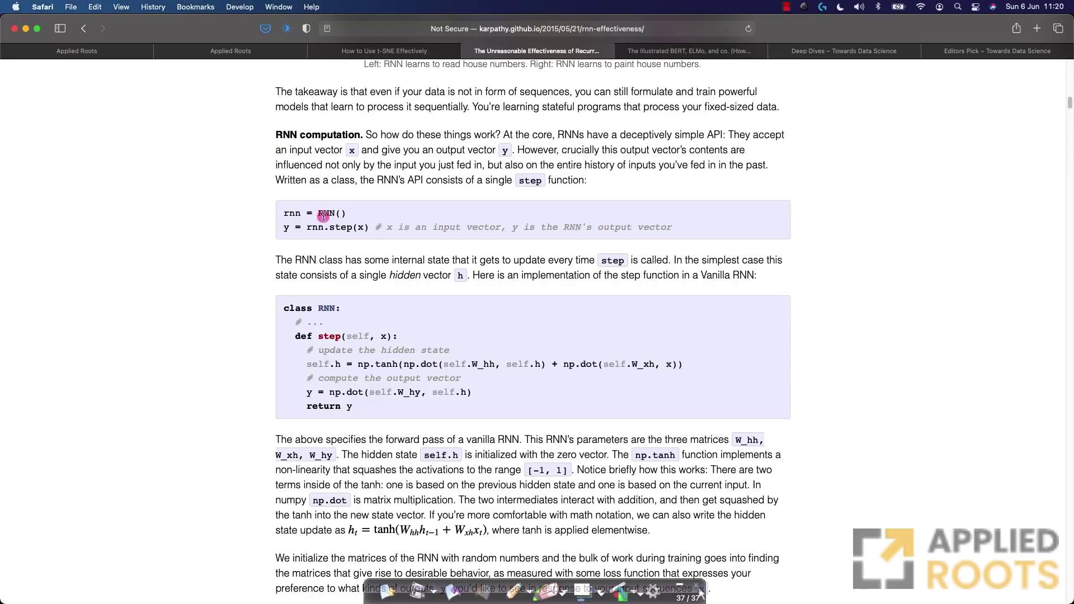
scroll(263, 410, "down", 3)
scroll(263, 410, "down", 5)
scroll(264, 411, "down", 5)
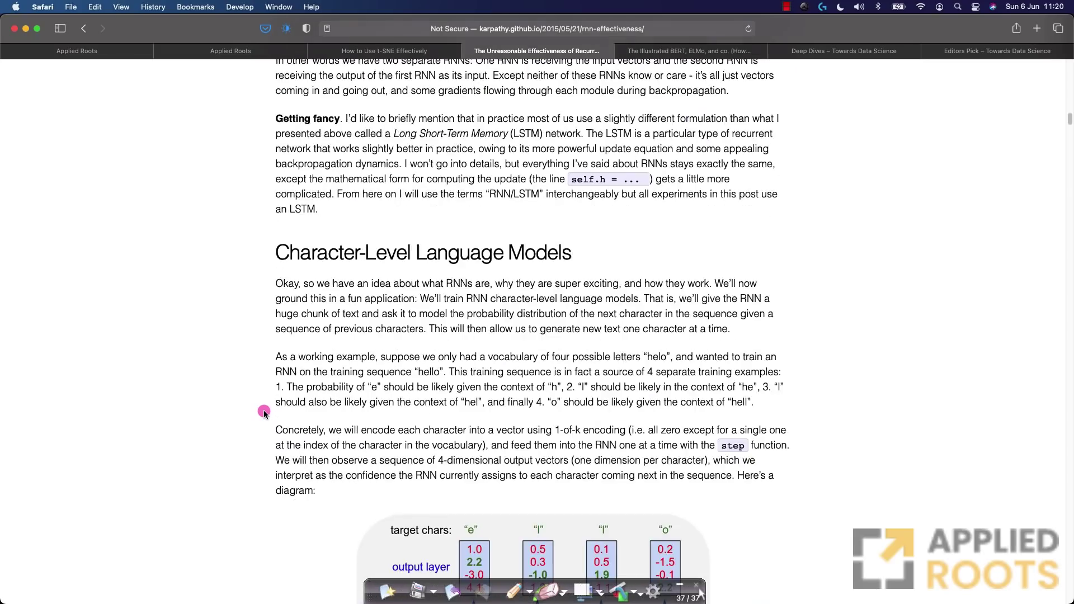
scroll(263, 411, "down", 3)
scroll(264, 410, "down", 3)
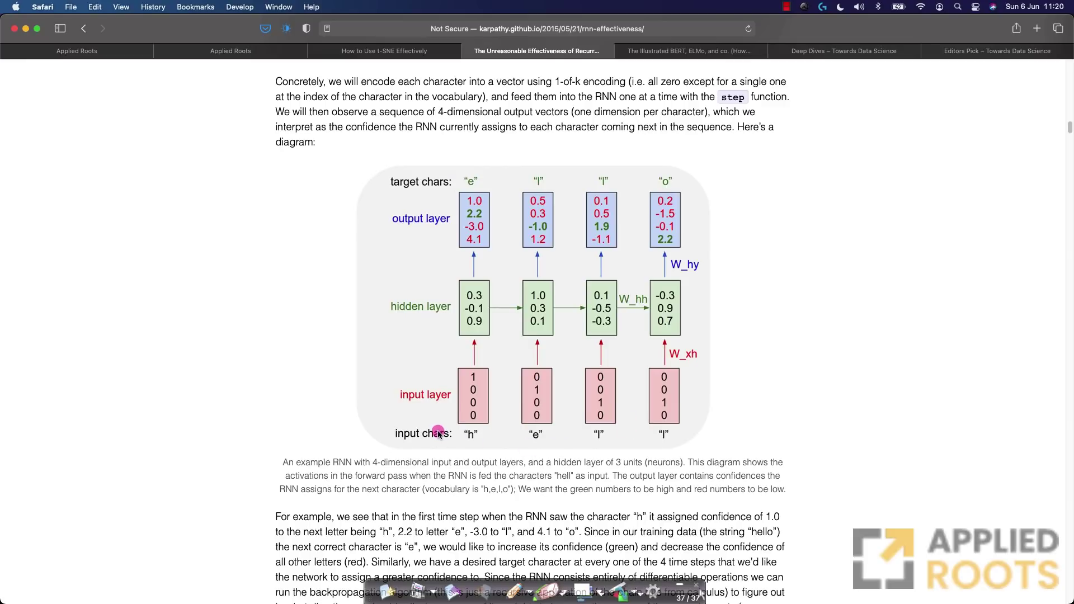
scroll(314, 430, "down", 5)
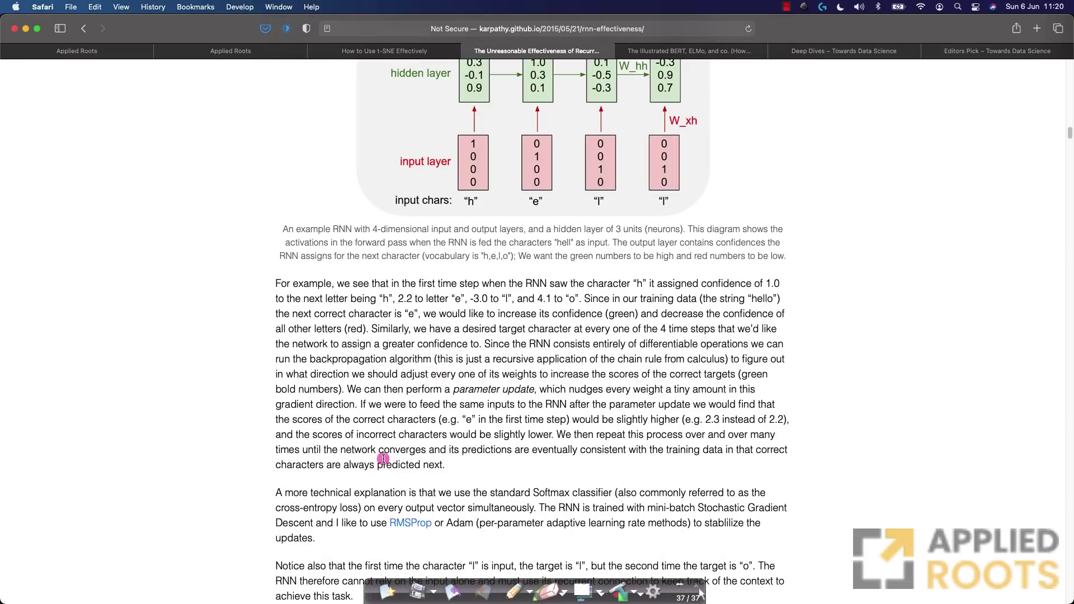
scroll(248, 452, "down", 5)
scroll(248, 454, "down", 5)
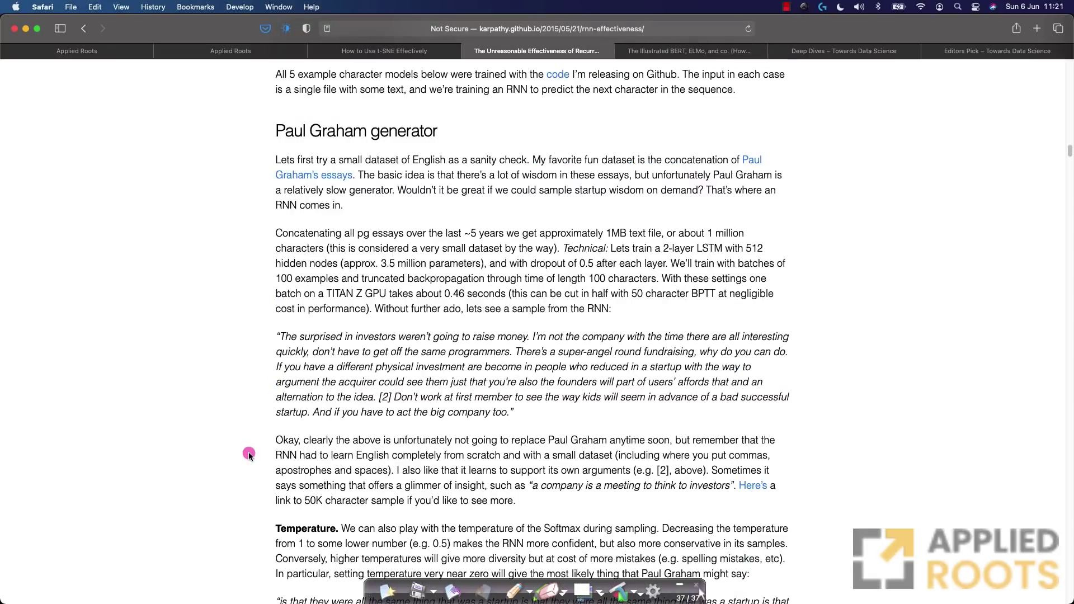
scroll(248, 454, "up", 2)
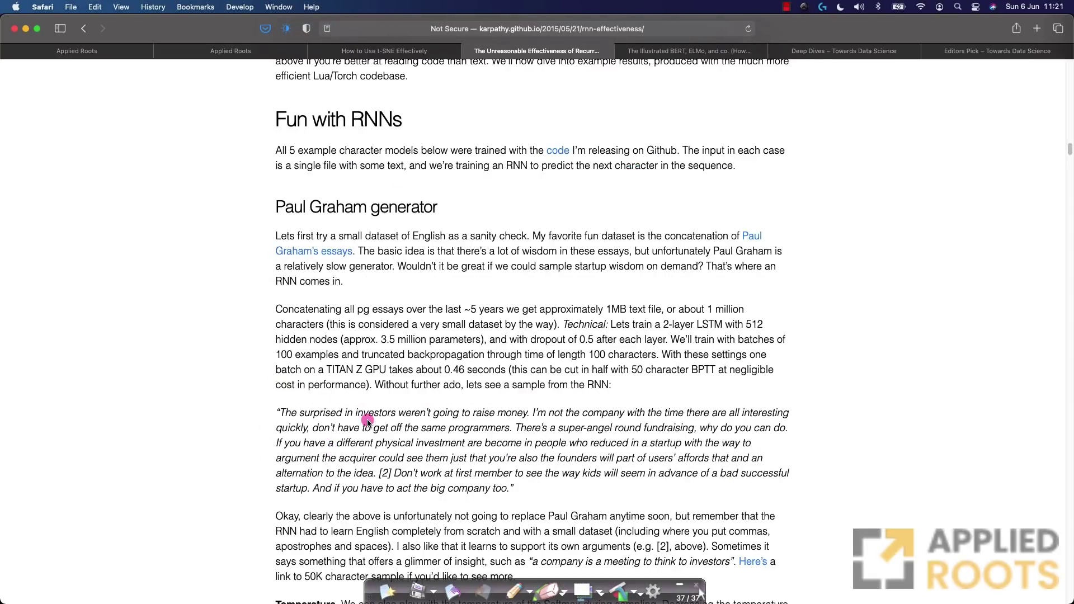
scroll(362, 408, "down", 5)
scroll(362, 408, "down", 10)
scroll(363, 408, "down", 2)
scroll(476, 361, "down", 10)
scroll(475, 362, "down", 4)
scroll(476, 362, "down", 7)
scroll(476, 362, "down", 12)
scroll(475, 362, "down", 5)
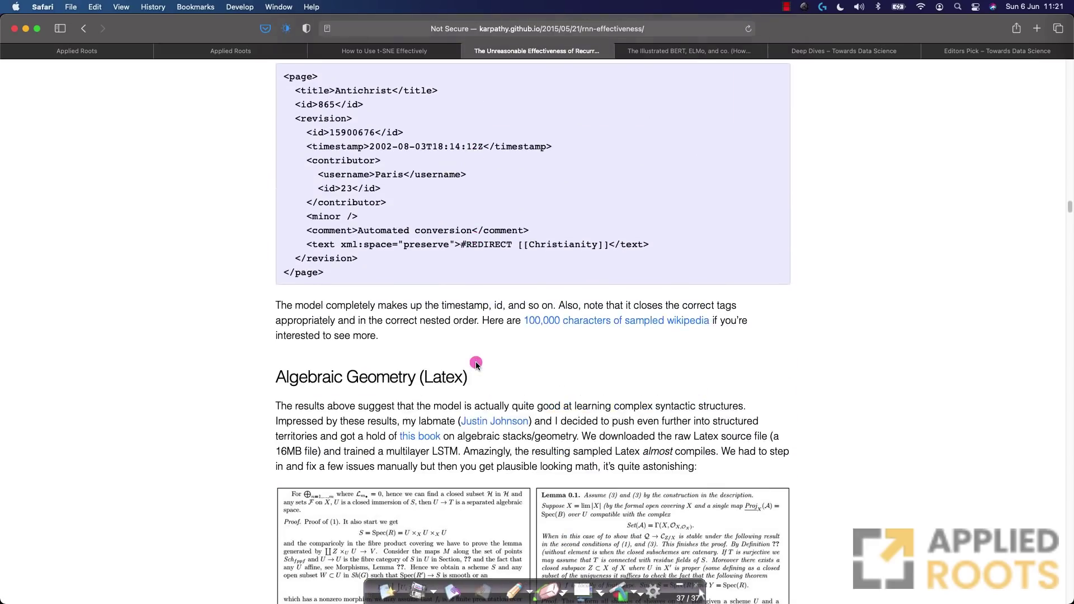
scroll(476, 361, "down", 10)
scroll(476, 362, "down", 8)
scroll(476, 362, "down", 6)
scroll(476, 361, "down", 8)
scroll(475, 362, "down", 5)
scroll(476, 362, "down", 8)
scroll(476, 362, "down", 12)
scroll(476, 362, "down", 10)
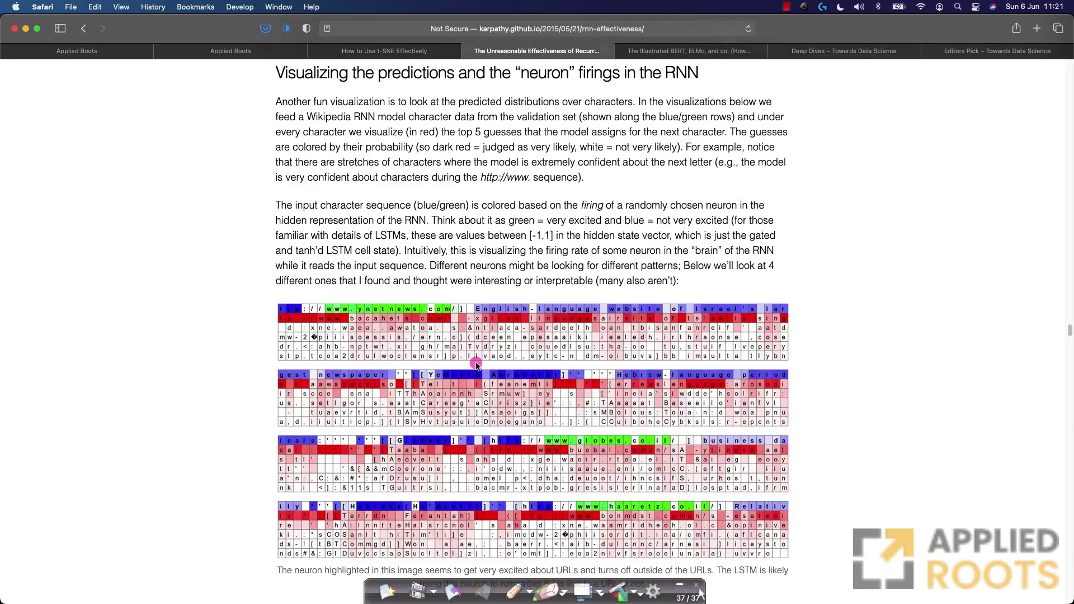
scroll(476, 362, "up", 2)
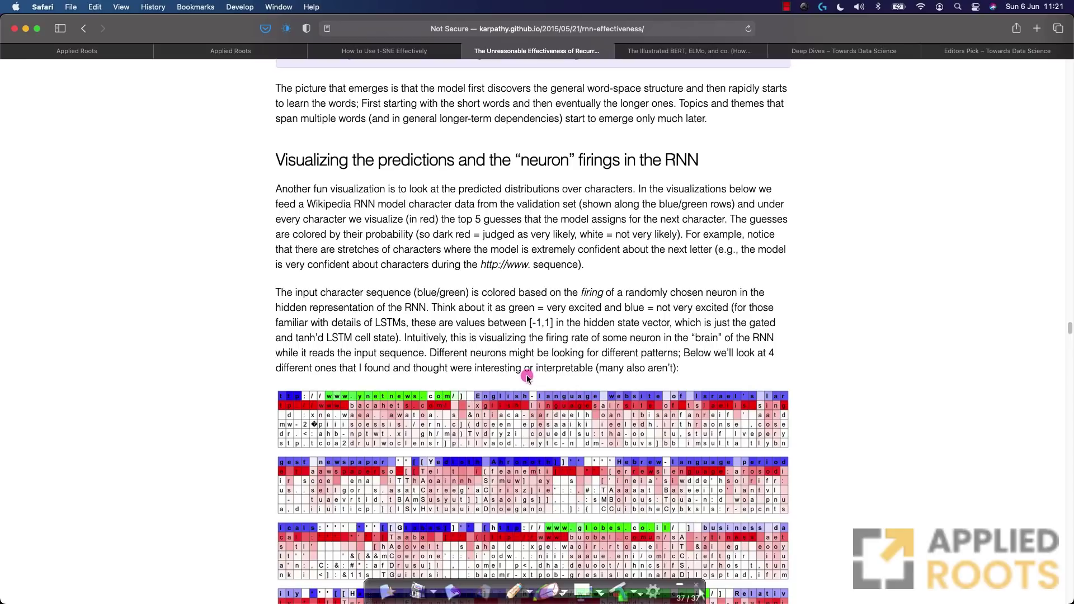
scroll(487, 372, "down", 5)
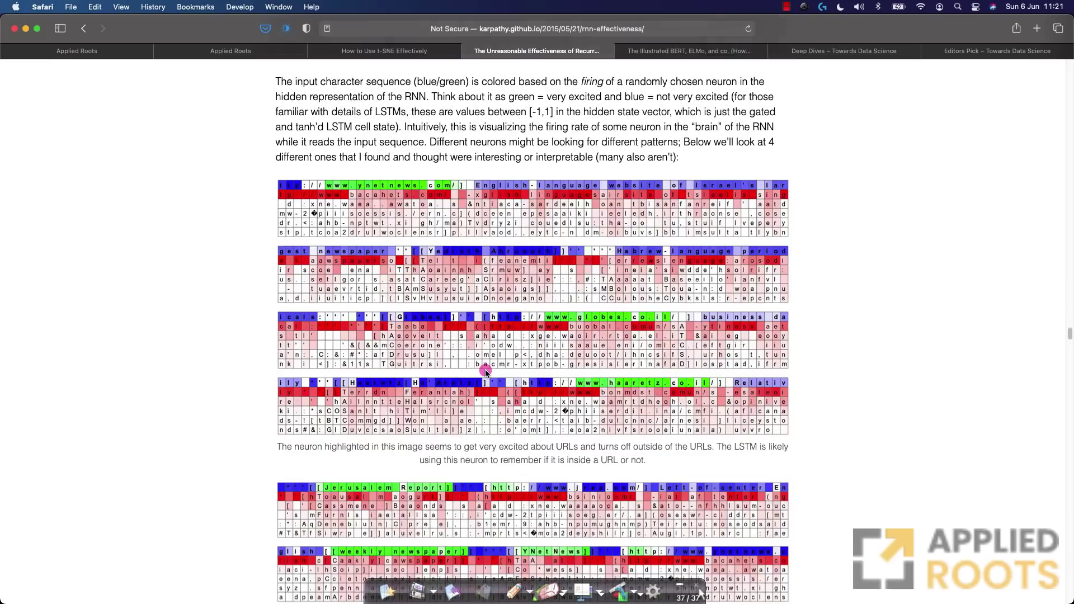
scroll(485, 372, "down", 5)
scroll(484, 372, "down", 5)
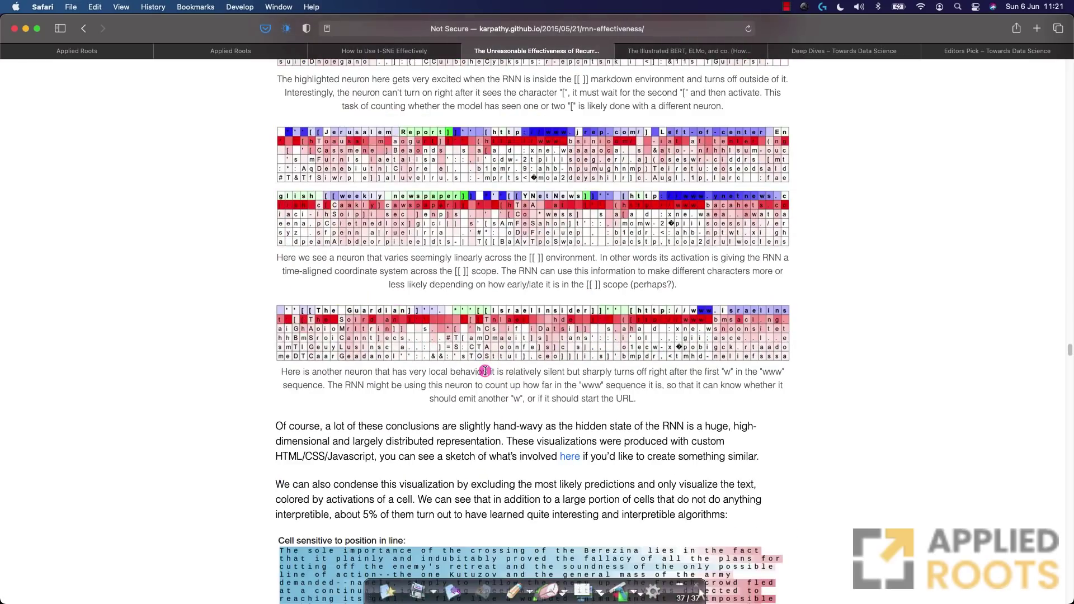
- Open the Illustrated BERT tab and draw red squiggles and brackets over its title and BERT
left_click(653, 59)
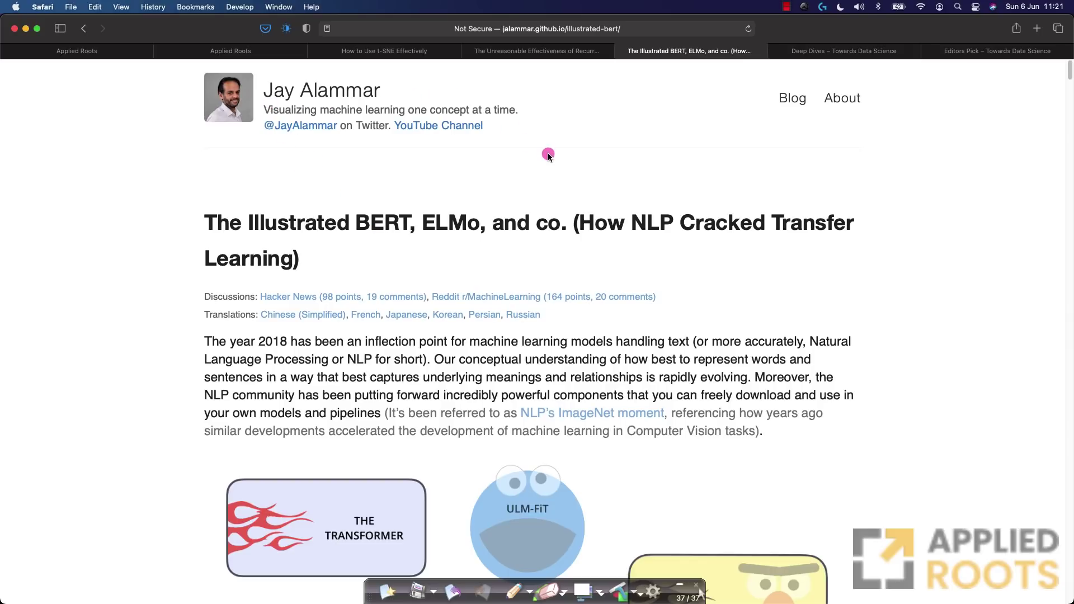
left_click(516, 590)
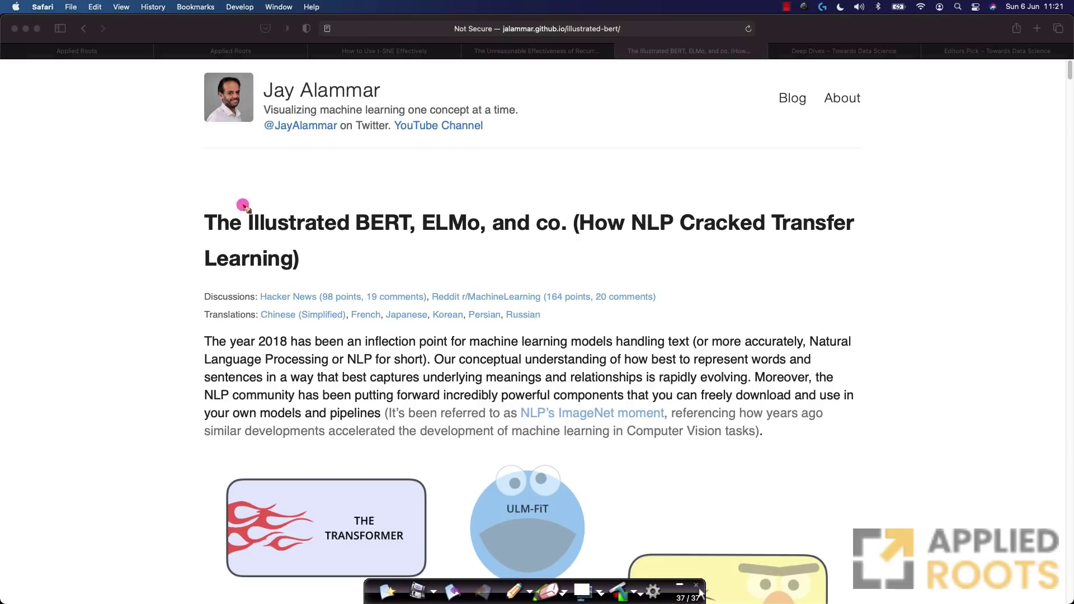
left_click_drag(243, 204, 341, 197)
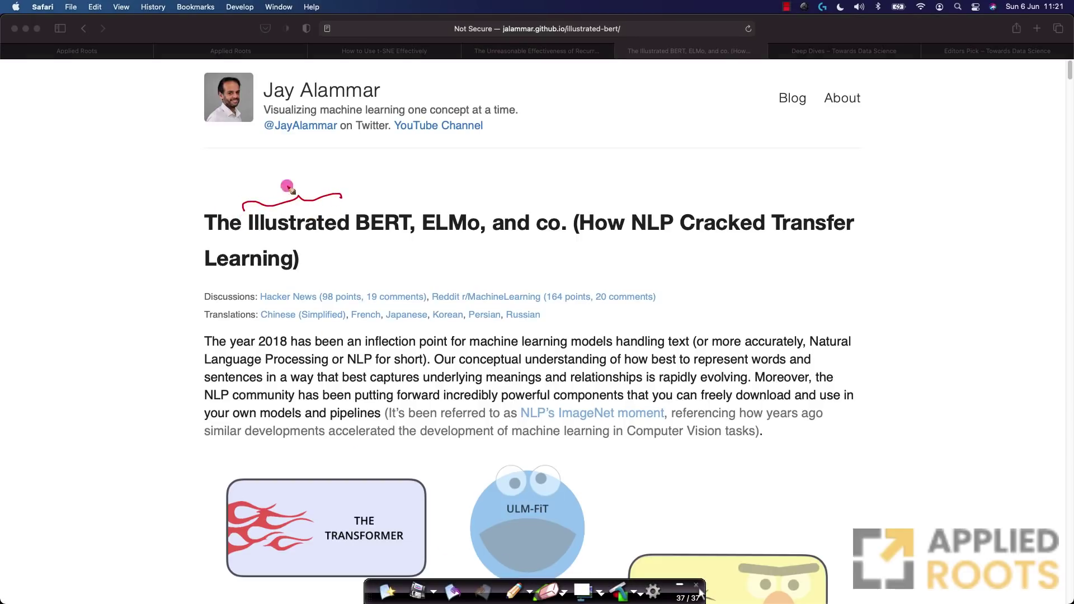
mouse_move(353, 206)
left_mouse_down()
mouse_move(401, 206)
mouse_move(456, 179)
left_mouse_up()
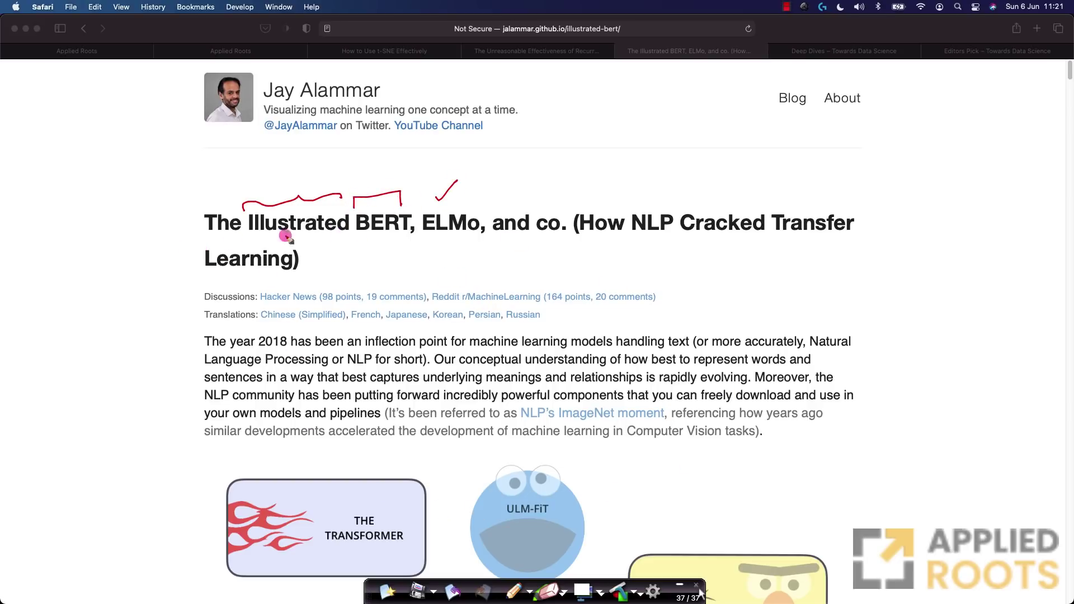
mouse_move(362, 242)
left_mouse_down()
mouse_move(396, 240)
mouse_move(384, 263)
mouse_move(391, 257)
left_mouse_up()
- Wipe the red marks off the Illustrated BERT title
left_click(388, 590)
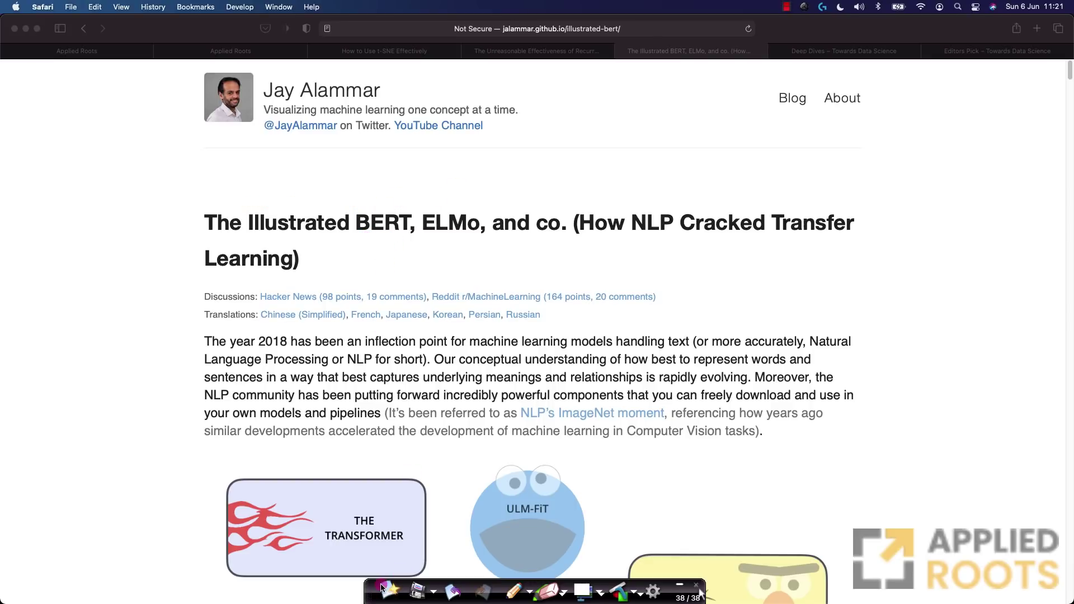
scroll(415, 374, "down", 5)
scroll(407, 386, "up", 5)
scroll(395, 376, "down", 5)
scroll(394, 377, "down", 4)
scroll(394, 377, "down", 4)
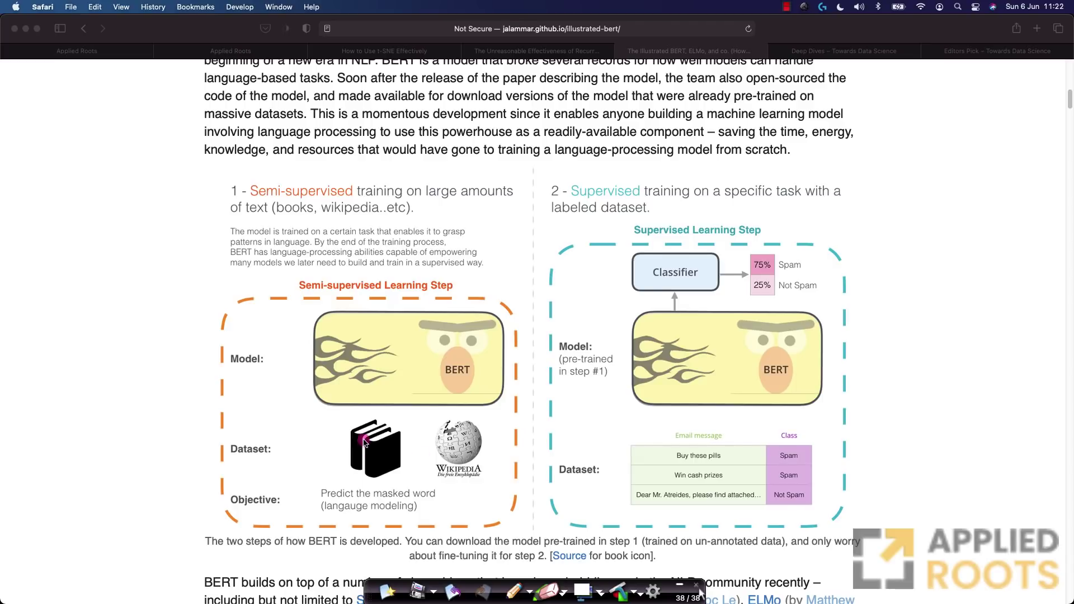
scroll(351, 417, "down", 3)
scroll(352, 417, "down", 3)
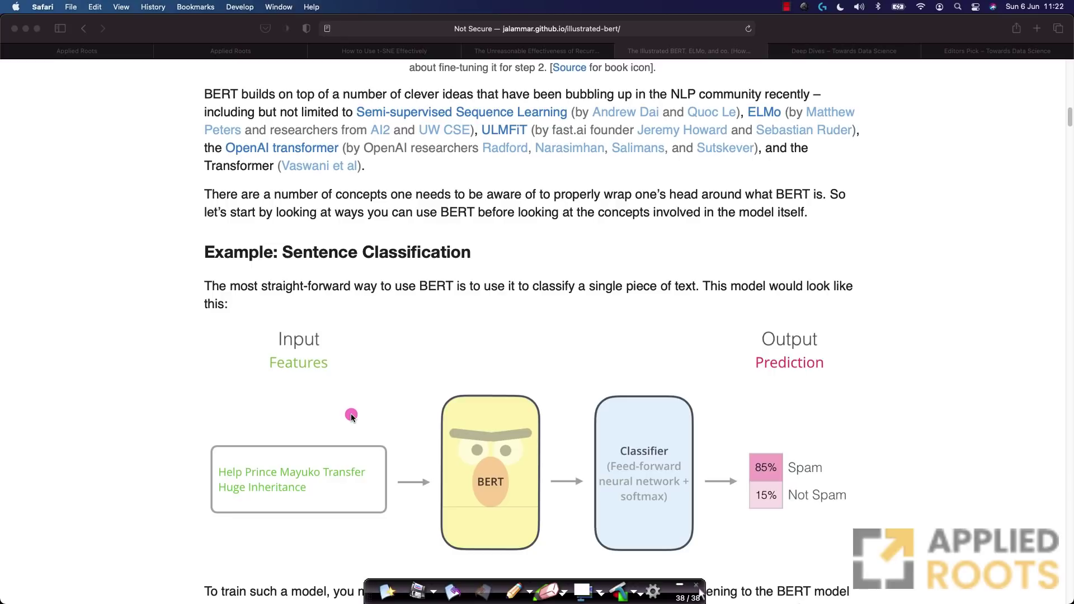
scroll(351, 416, "down", 3)
scroll(351, 416, "down", 2)
scroll(351, 415, "down", 3)
scroll(351, 415, "down", 2)
scroll(351, 416, "down", 4)
scroll(351, 414, "down", 1)
scroll(351, 414, "down", 2)
scroll(351, 414, "down", 3)
scroll(352, 414, "down", 5)
scroll(351, 414, "down", 2)
scroll(351, 414, "down", 5)
scroll(350, 414, "down", 3)
scroll(351, 414, "down", 3)
scroll(351, 414, "down", 4)
scroll(351, 416, "down", 3)
scroll(351, 415, "down", 5)
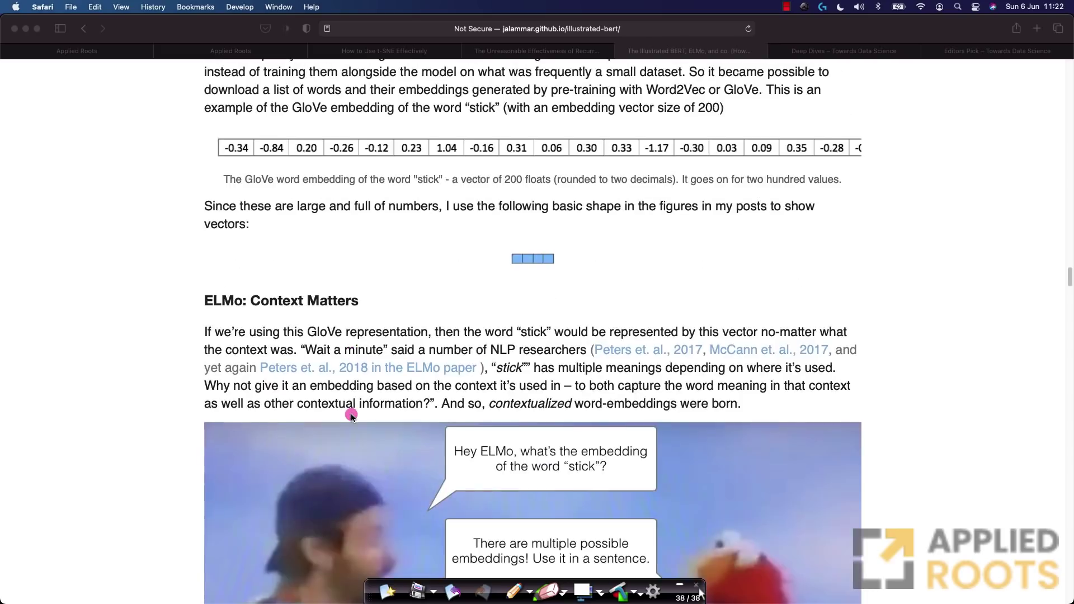
scroll(351, 415, "down", 3)
scroll(351, 415, "down", 4)
scroll(351, 415, "down", 3)
scroll(351, 415, "down", 3)
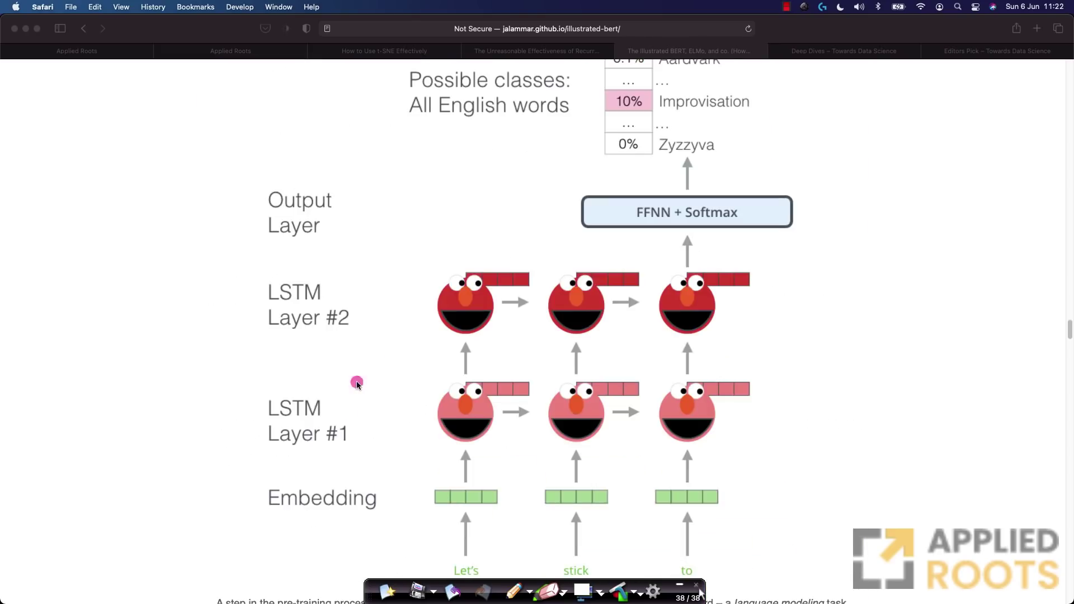
- On the Deep Dives page, circle Deep Dives and Editors' Picks in red, arrow Editors' Picks, then wipe the ink
left_click(837, 53)
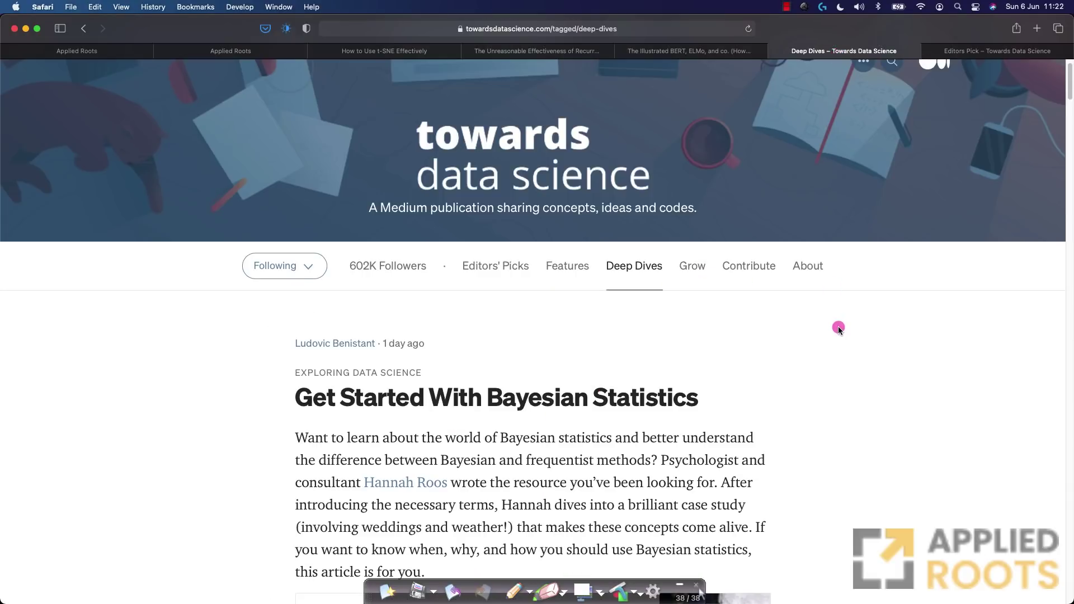
left_click(513, 591)
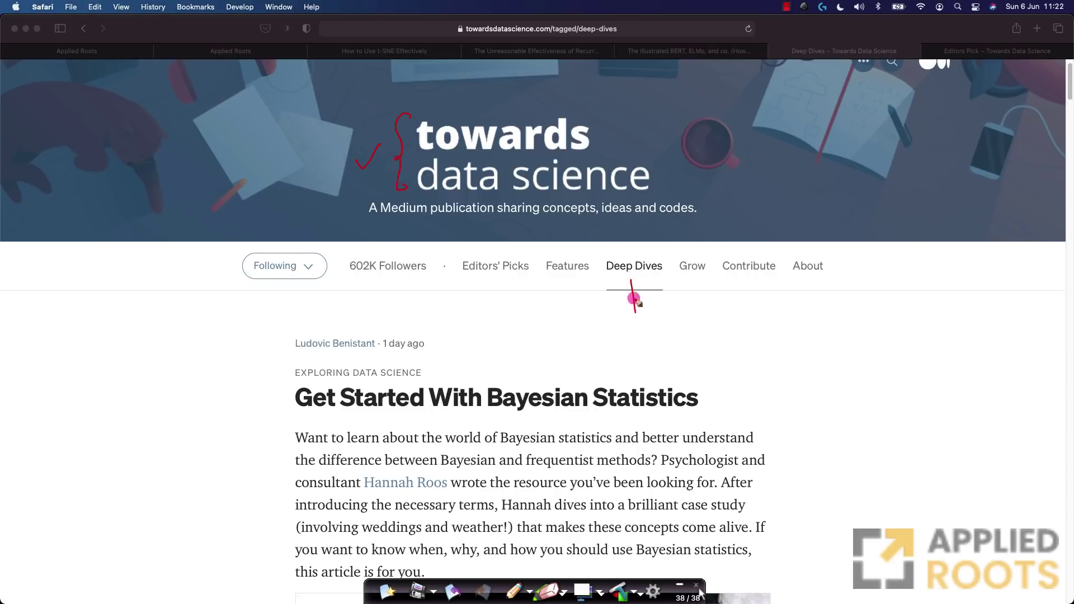
mouse_move(660, 256)
left_mouse_down()
mouse_move(652, 288)
mouse_move(659, 249)
left_mouse_up()
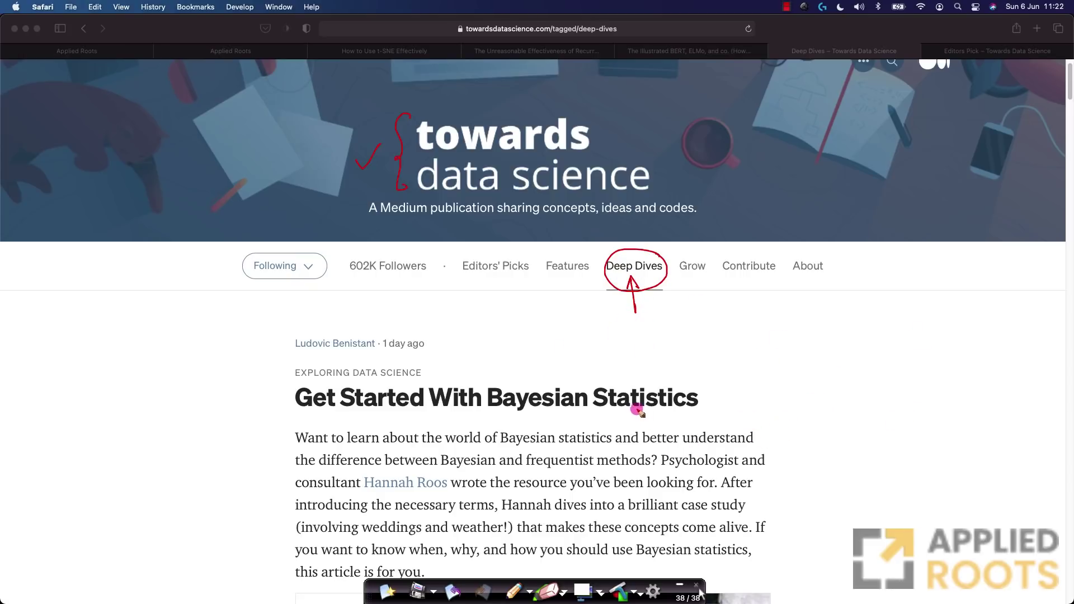
left_click_drag(518, 253, 521, 253)
left_click_drag(415, 299, 507, 282)
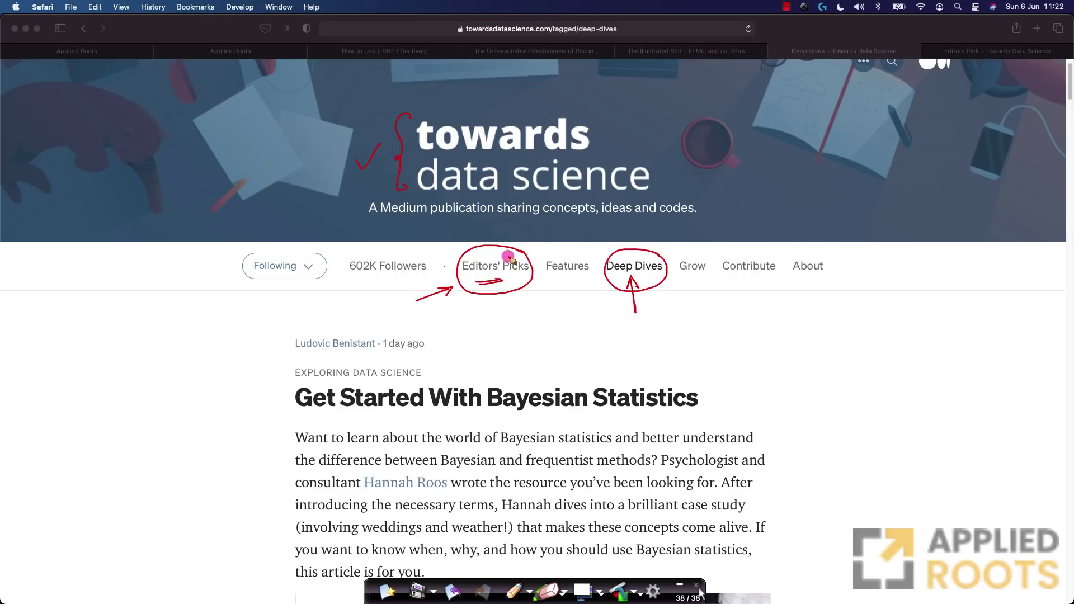
left_click(388, 590)
scroll(545, 411, "down", 5)
scroll(516, 353, "down", 3)
scroll(516, 357, "down", 8)
scroll(517, 360, "down", 3)
scroll(517, 363, "down", 5)
scroll(517, 363, "down", 4)
scroll(518, 362, "down", 3)
scroll(517, 363, "down", 4)
scroll(518, 362, "down", 3)
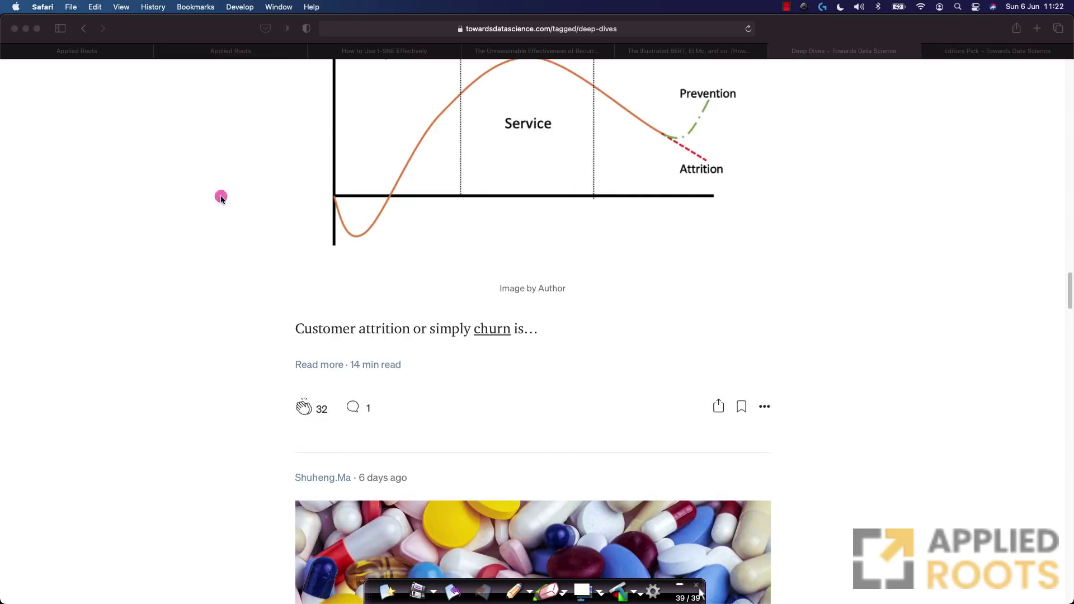
- On the Applied Roots Blogathon page, underline 'Blogathon 2021' in red and point an arrow at it
left_click(142, 55)
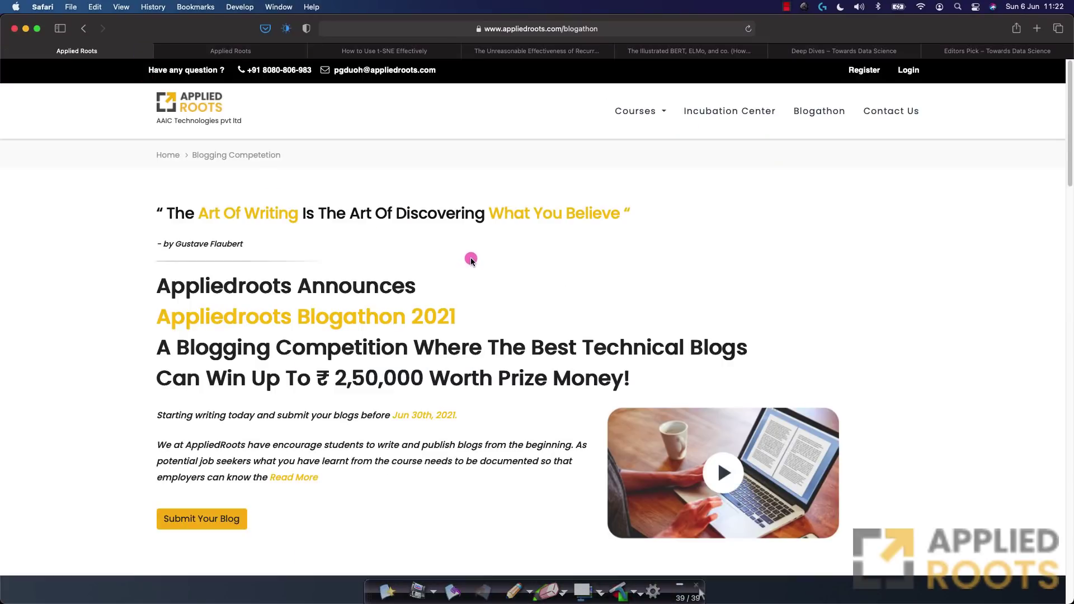
left_click(513, 590)
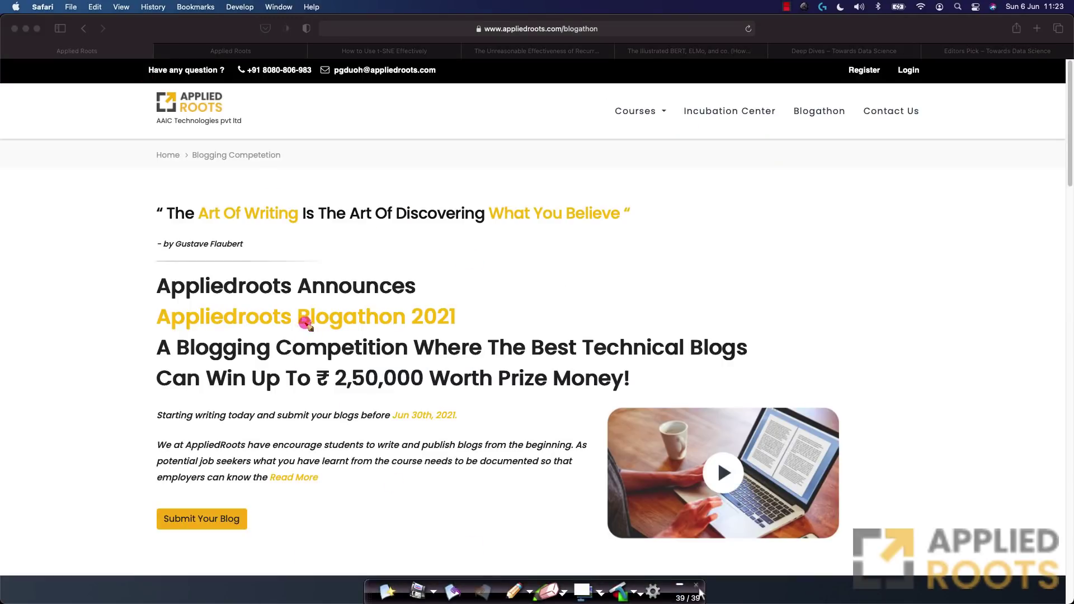
left_click_drag(294, 327, 457, 324)
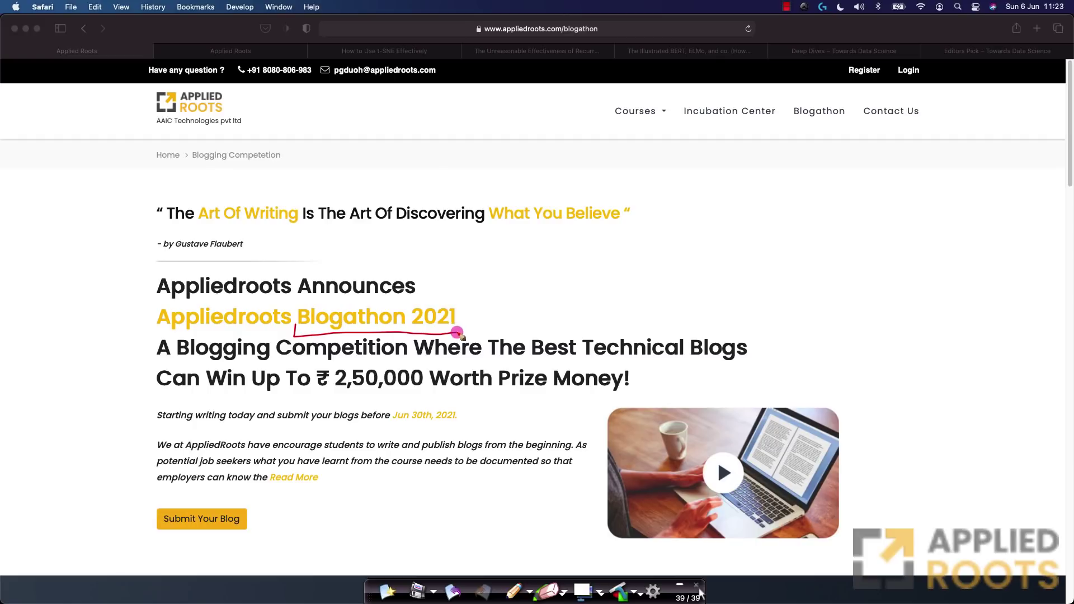
left_click_drag(514, 275, 455, 301)
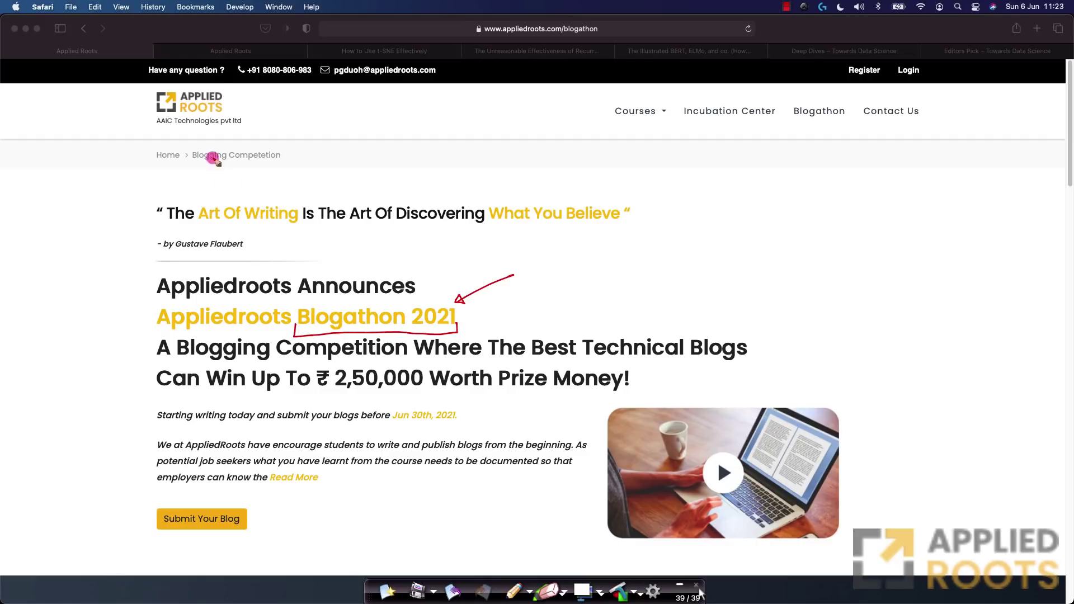
- Bracket the phone number, then brace the announcement heading and tick it with a checkmark
mouse_move(246, 74)
left_mouse_down()
mouse_move(308, 76)
mouse_move(282, 130)
mouse_move(286, 103)
left_mouse_up()
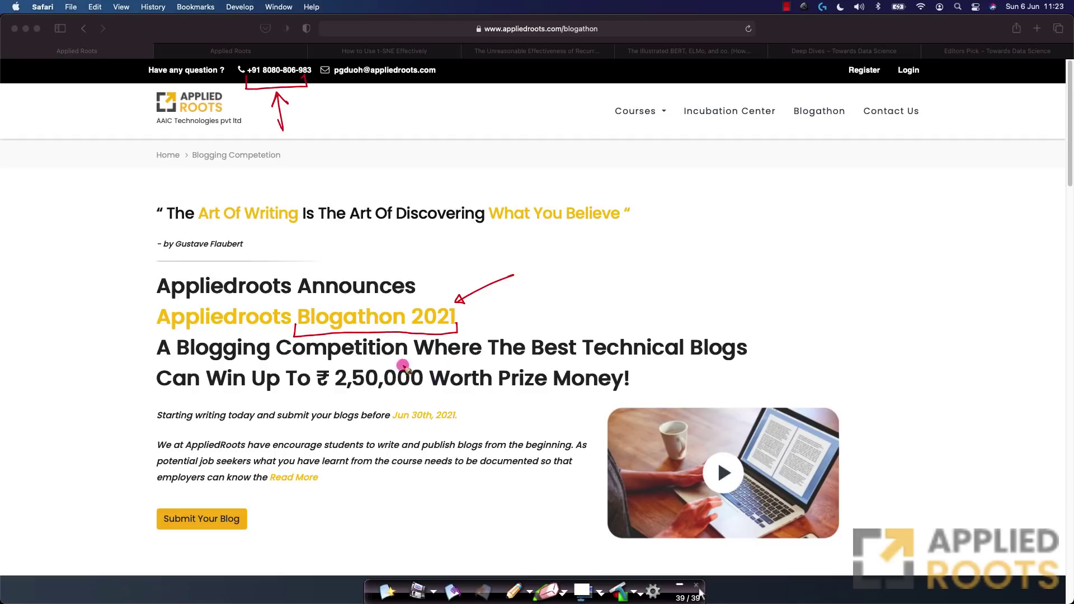
left_click_drag(155, 272, 149, 385)
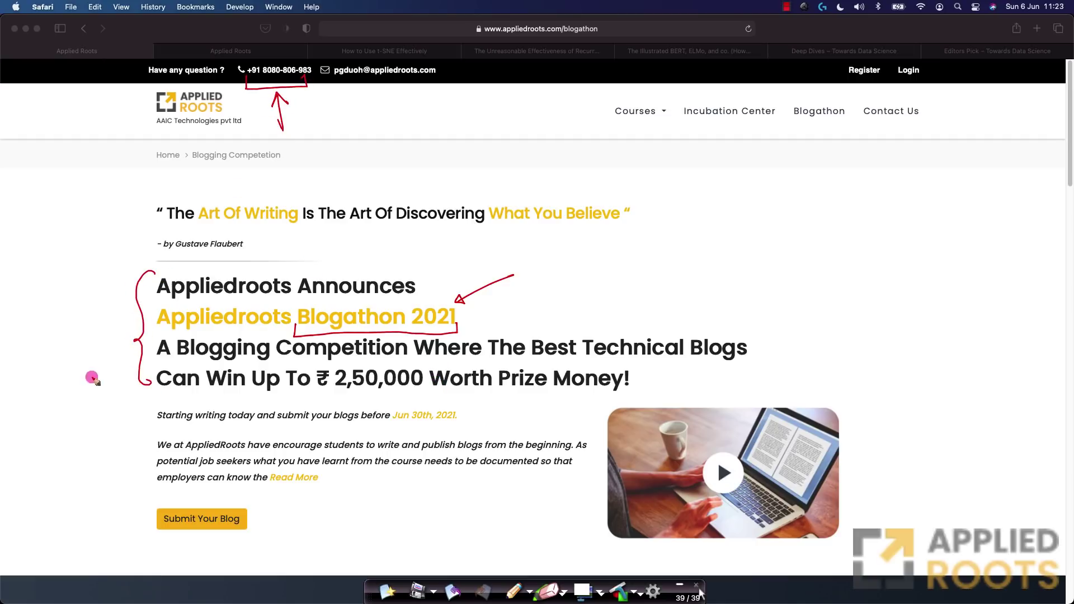
left_click_drag(78, 364, 103, 340)
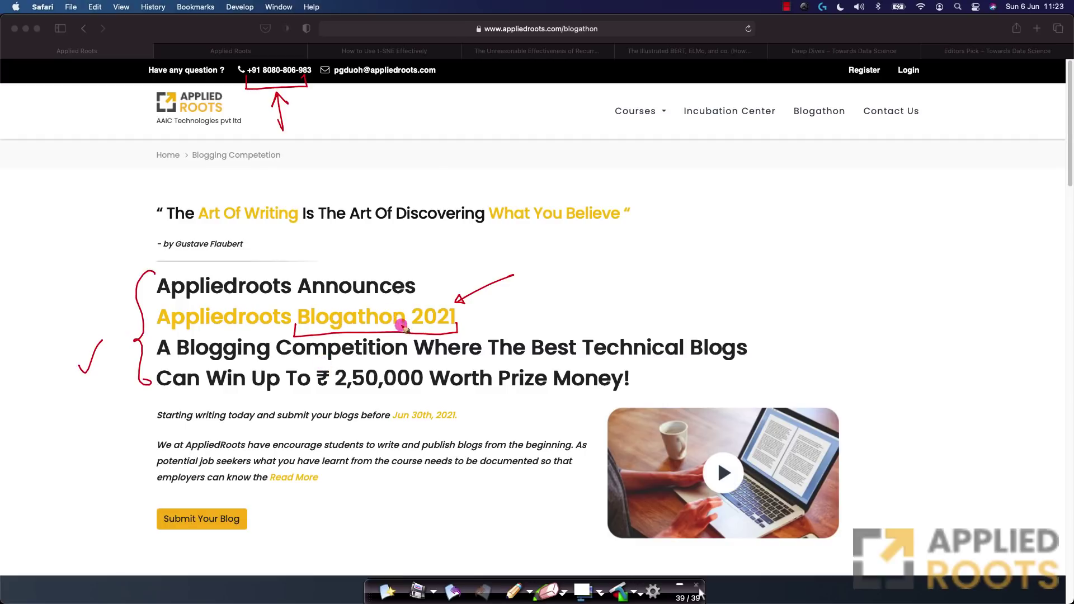